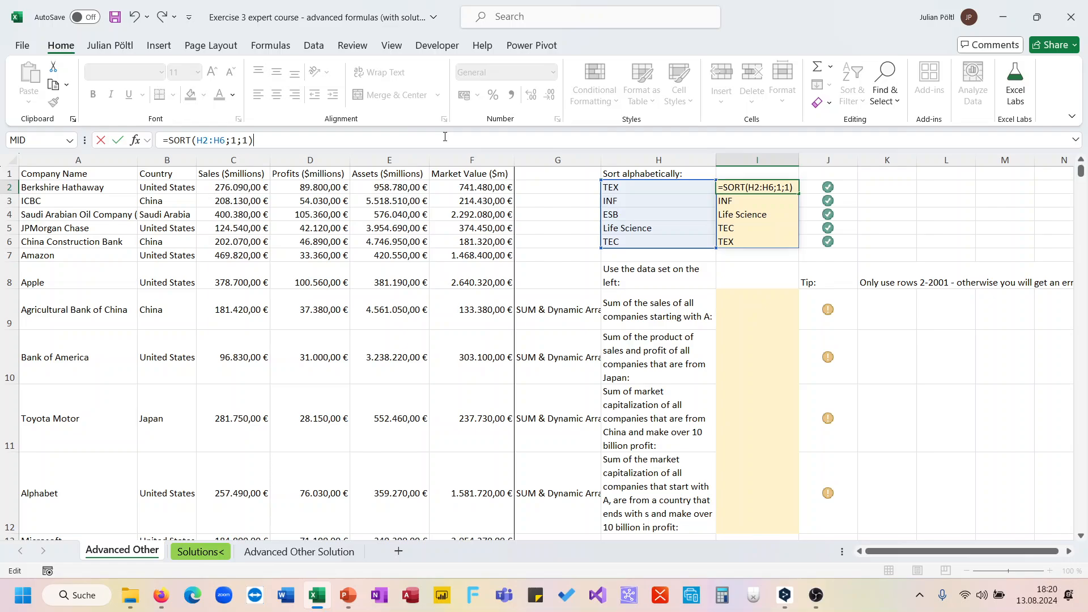
Step: Commit the formula =SORT(H2:H6;1;1) in cell I2 to sort the list alphabetically
key(ctrl+Return)
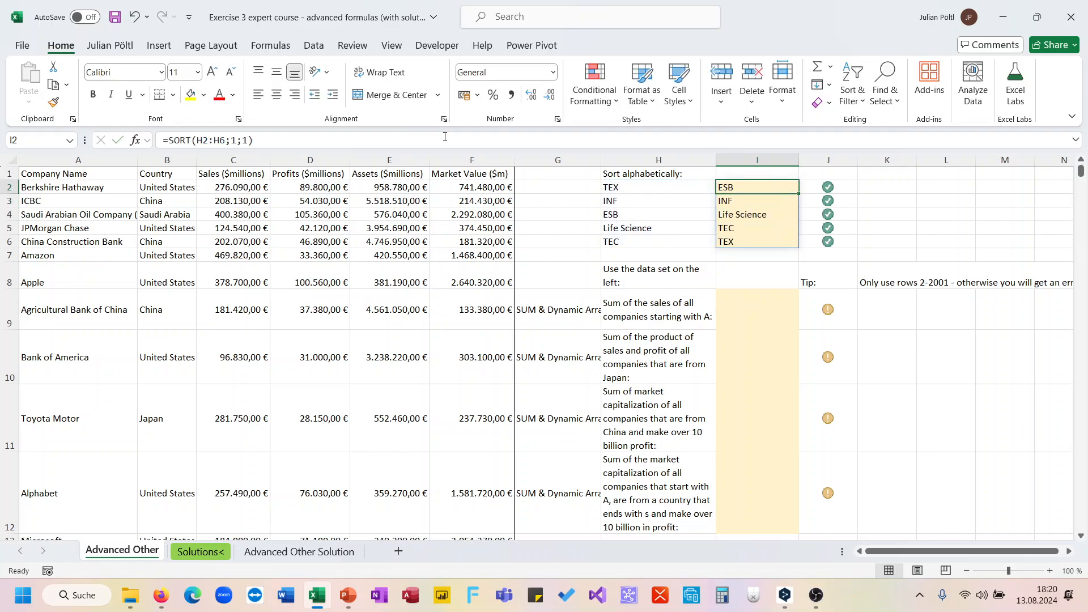
click(761, 296)
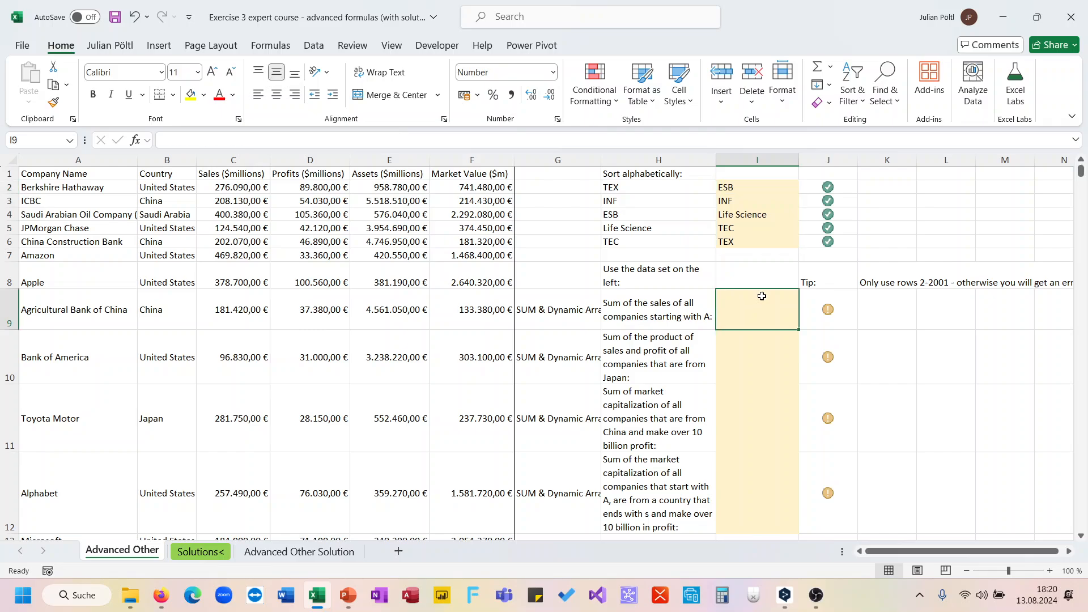
scroll(703, 354, down, 1)
scroll(703, 355, up, 1)
text(=sum()
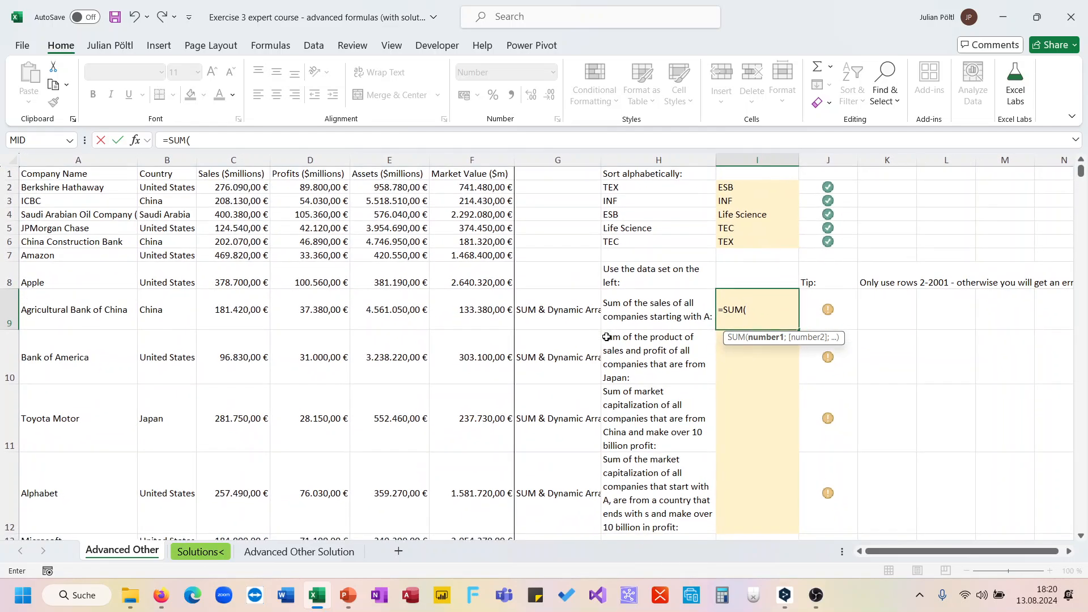
click(259, 191)
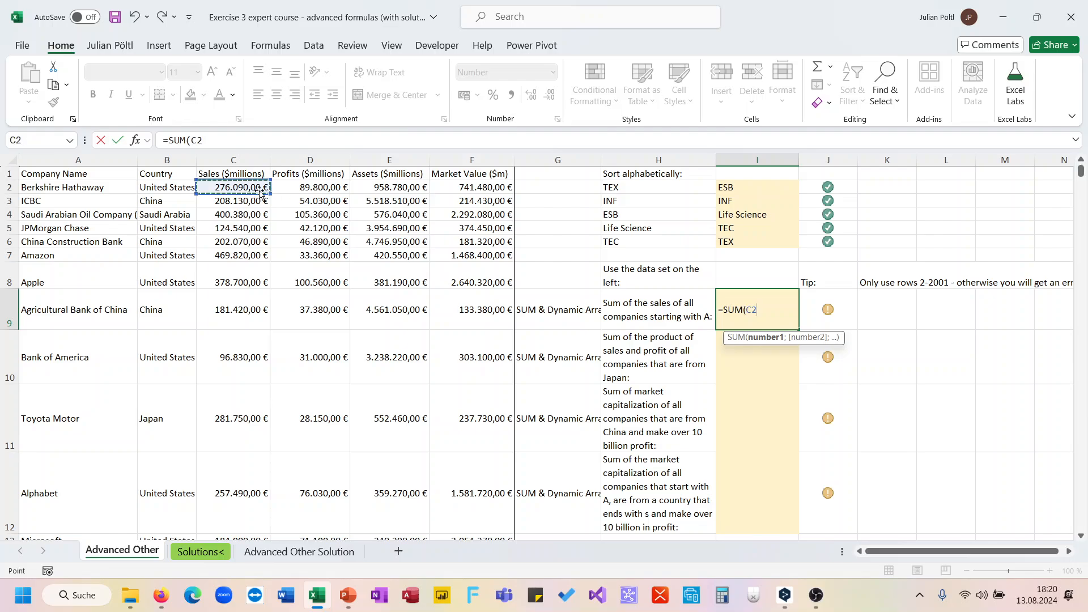
key(Escape)
Step: Start a helper formula in K9 that references the whole sales range C2:C2001
key(Right)
key(Right)
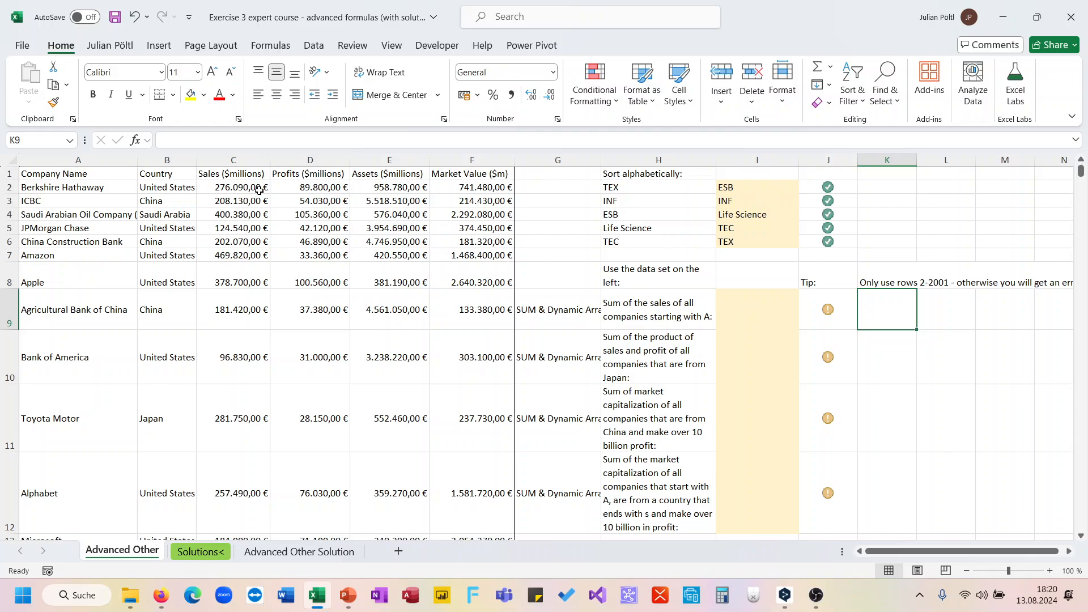
text(=su)
key(BackSpace)
key(BackSpace)
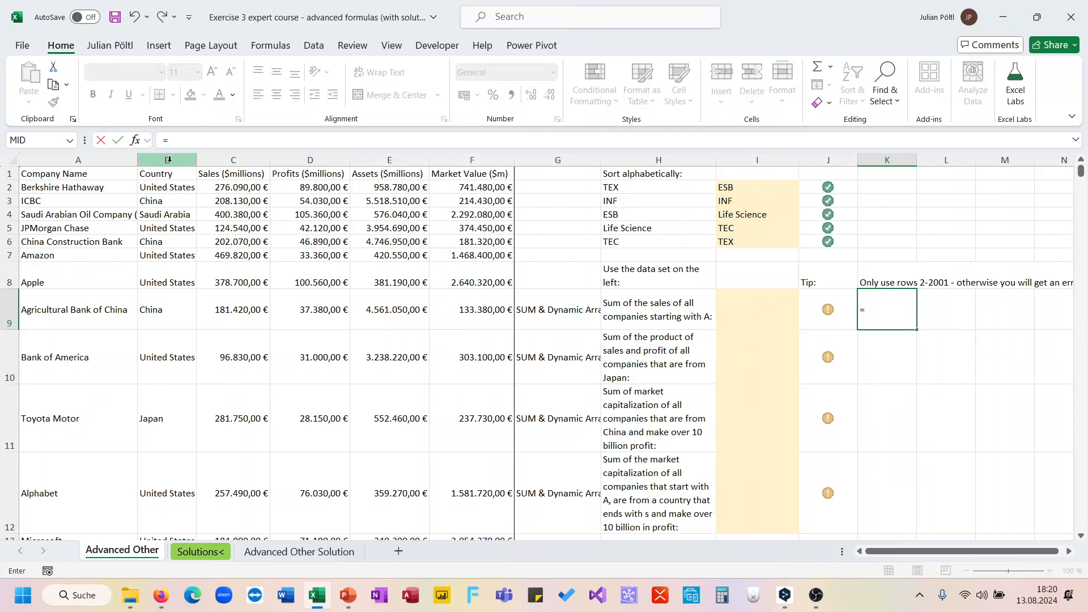
click(242, 189)
key(ctrl+shift+Down)
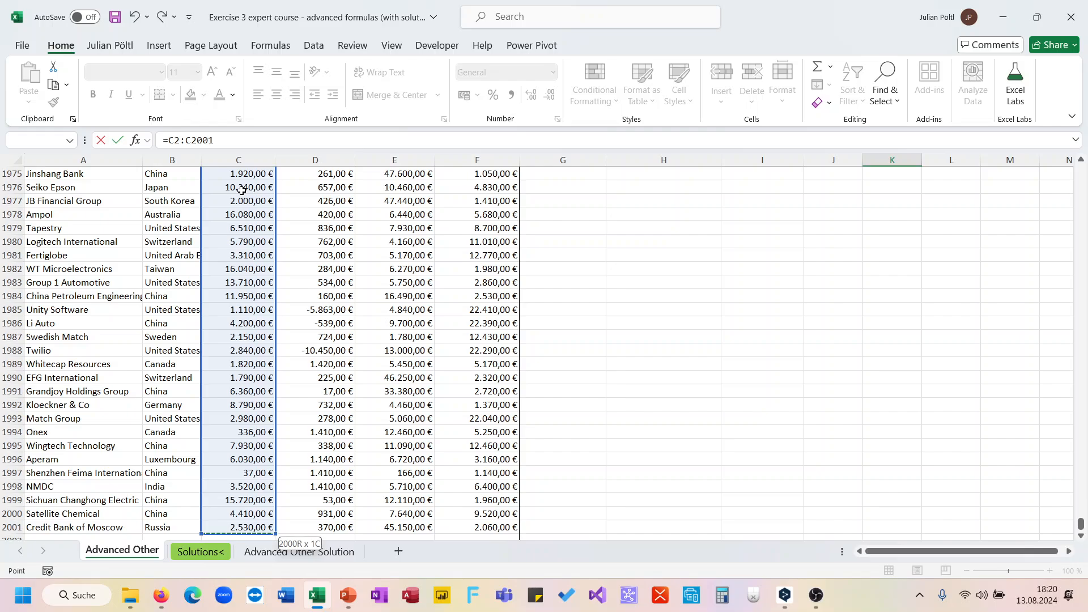
Step: Multiply the sales range by the condition (LEFT(A2:A2001)="C") and commit the K9 formula, accepting the suggested correction
text(*(LEFT()
scroll(242, 190, up, 6)
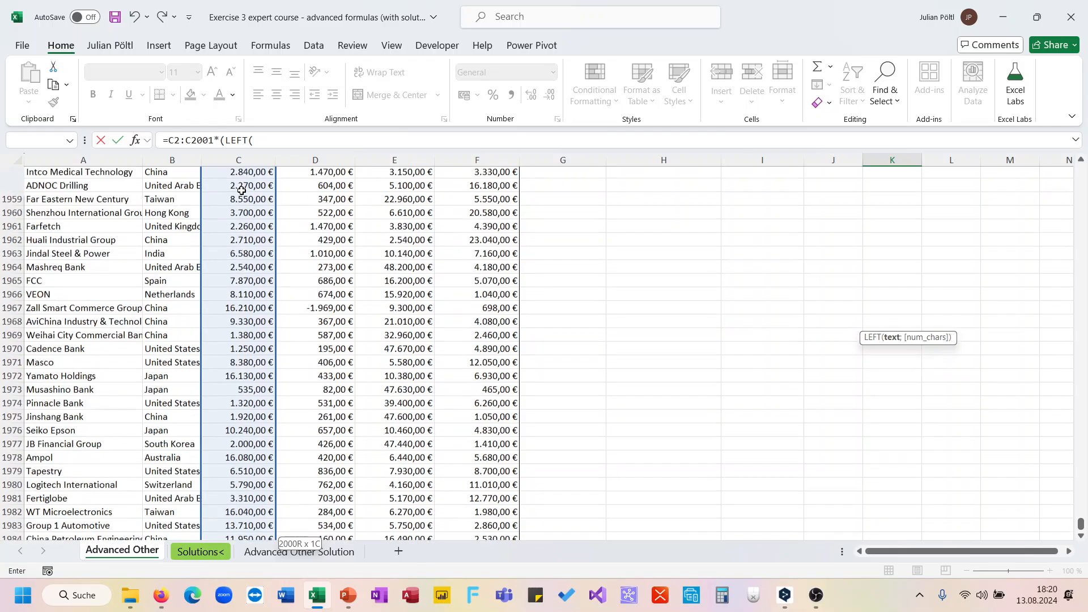
scroll(241, 190, up, 15)
click(118, 252)
key(ctrl+Up)
key(Down)
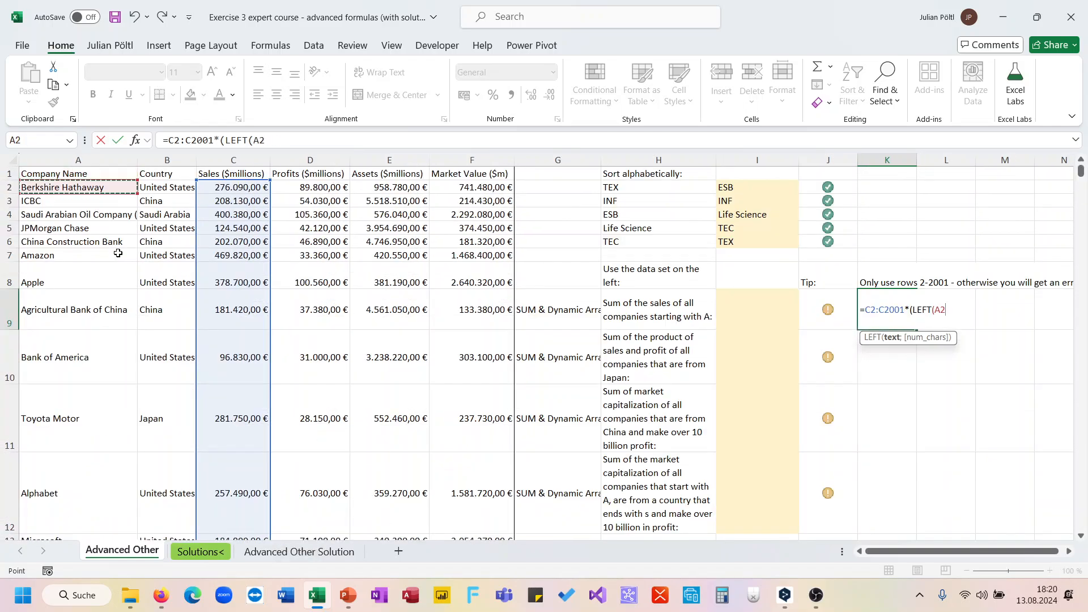
key(ctrl+shift+Down)
text()="C")))
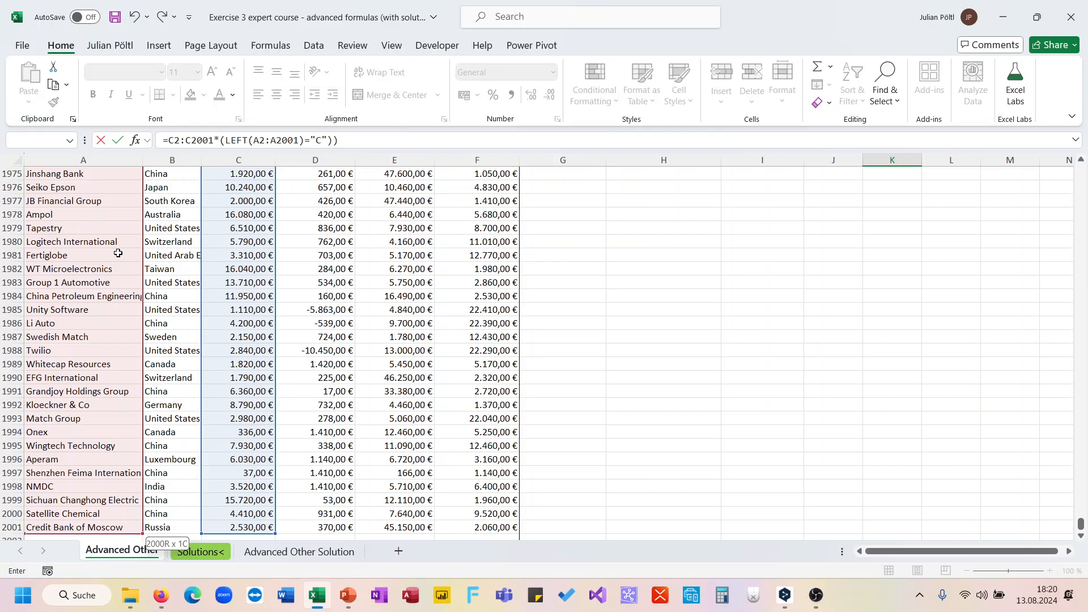
key(Return)
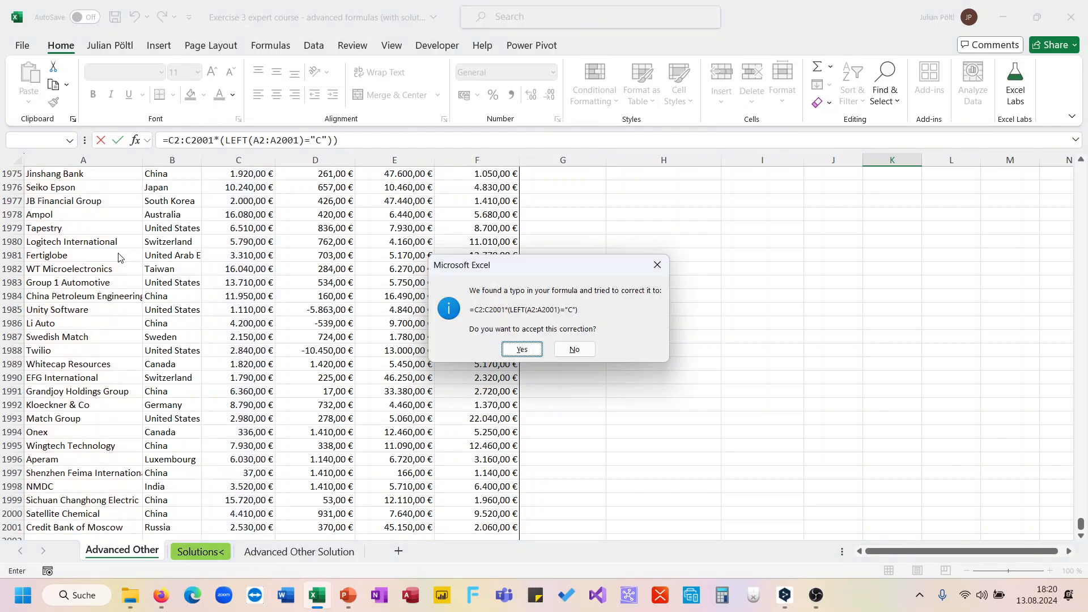
key(Return)
Step: Compare the spilled result in K13 with the China Construction Bank row of the data set
key(Left)
key(Left)
key(Up)
key(Right)
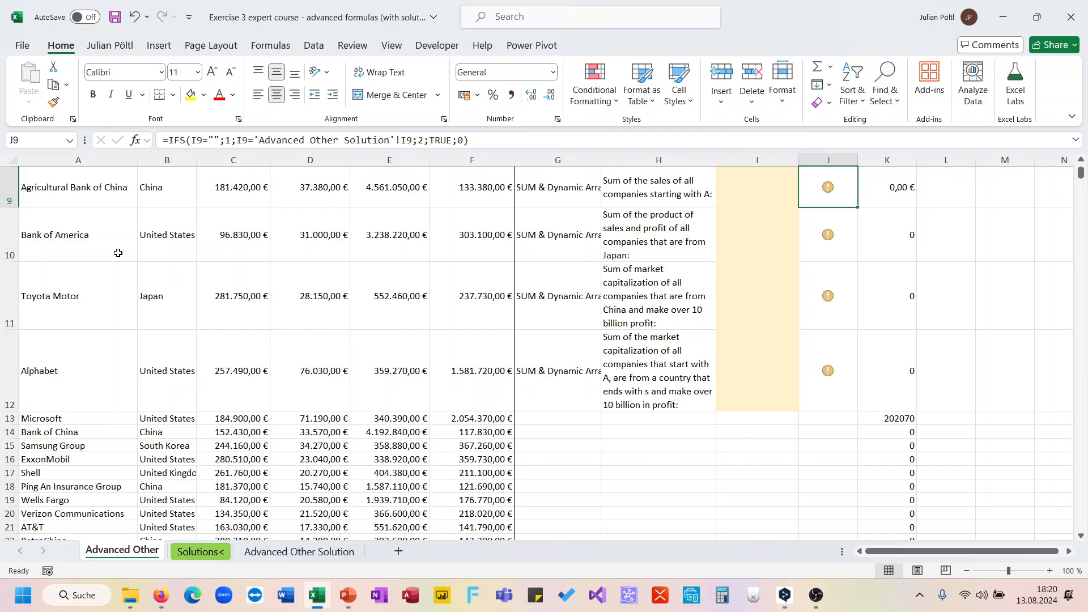
key(Right)
scroll(287, 375, up, 1)
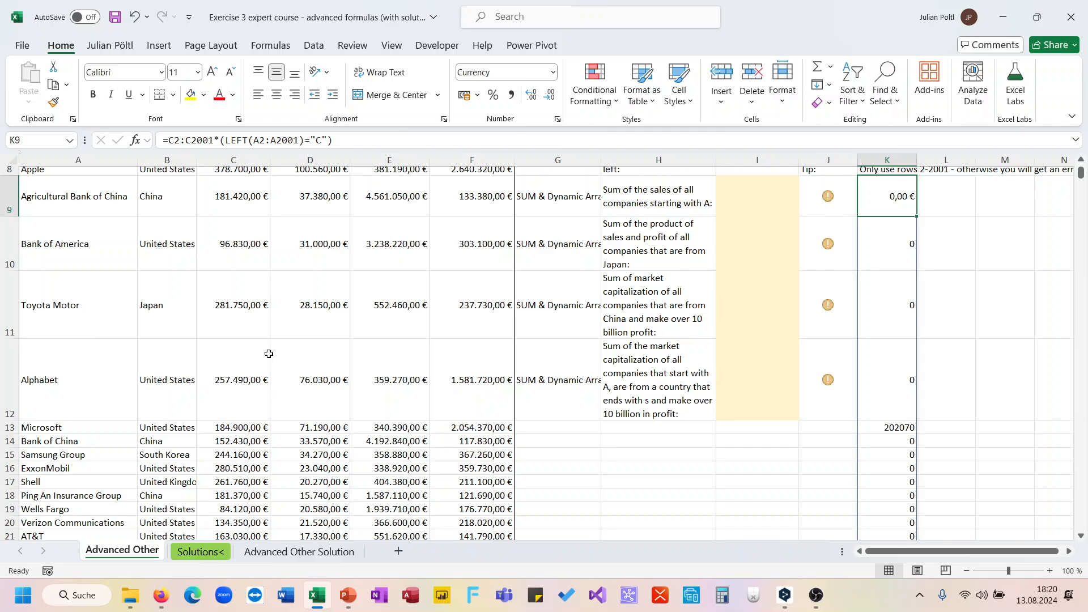
scroll(268, 354, up, 2)
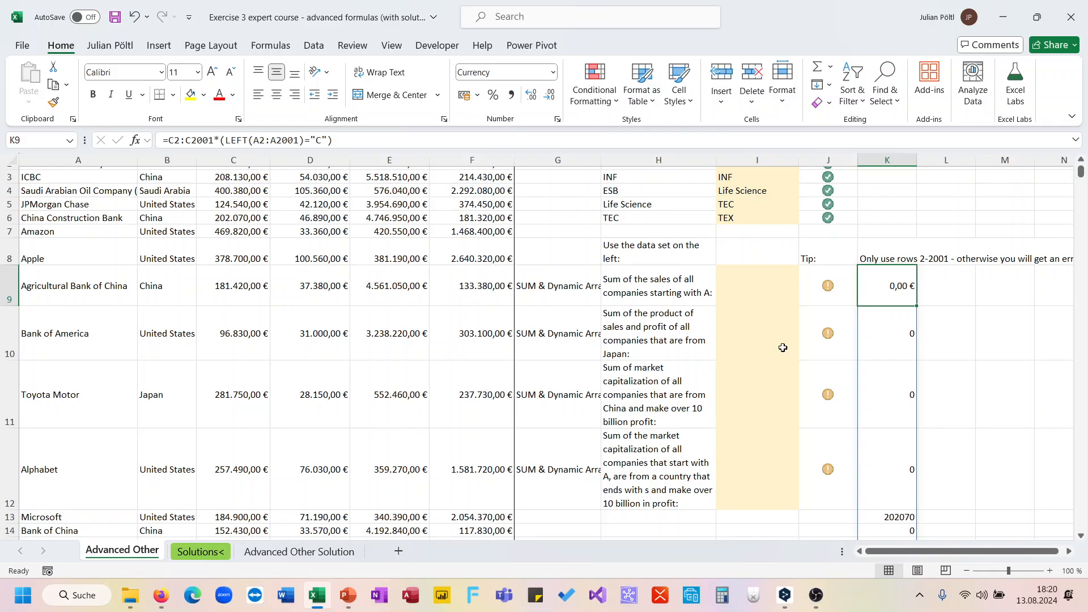
scroll(783, 348, down, 1)
click(893, 476)
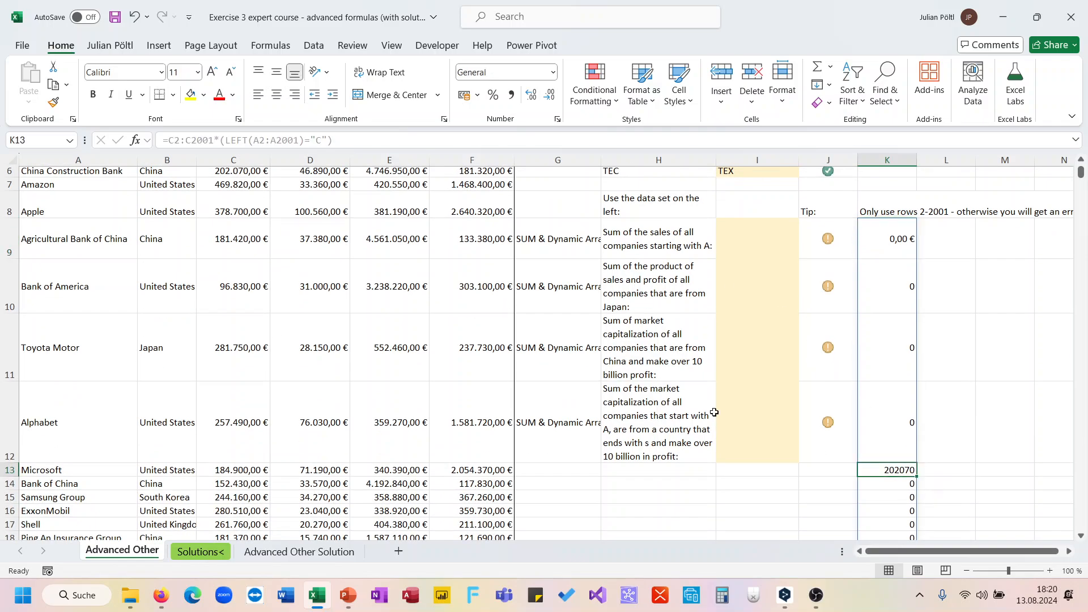
scroll(649, 378, up, 2)
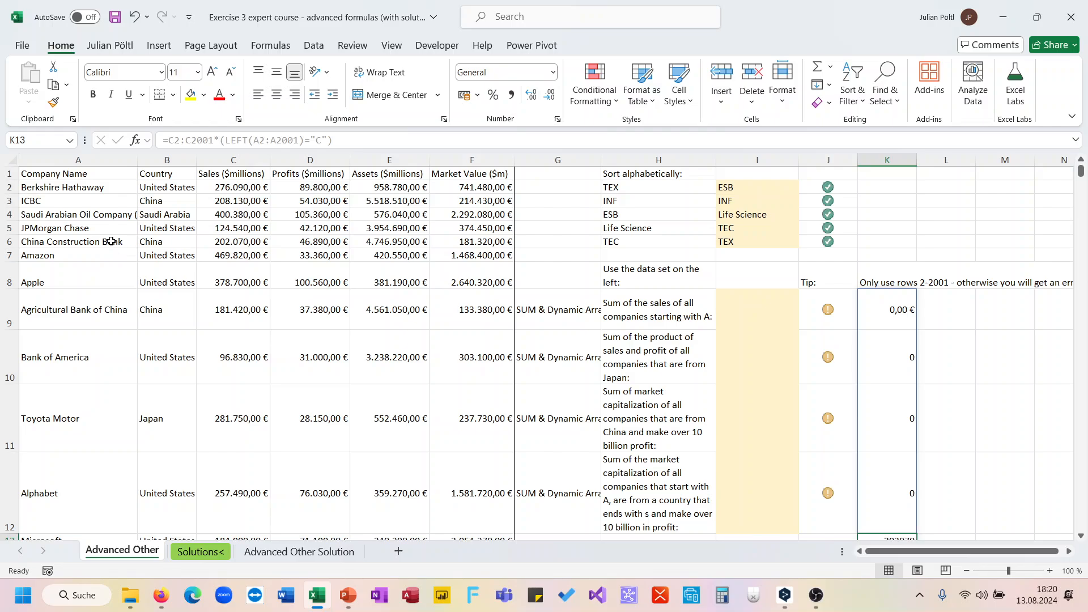
click(111, 242)
scroll(616, 325, down, 3)
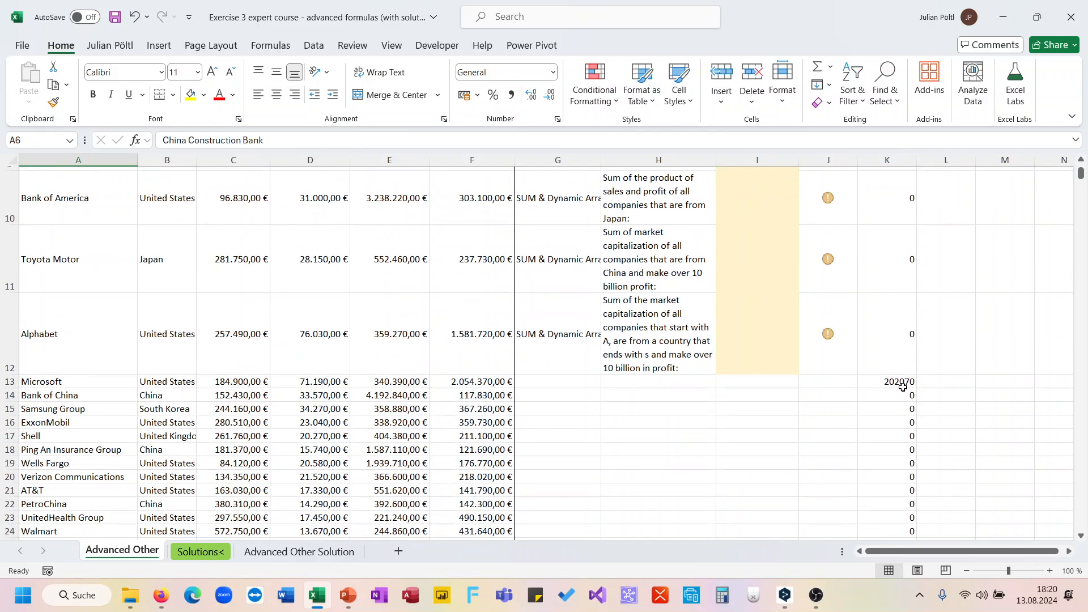
click(903, 387)
scroll(901, 389, up, 3)
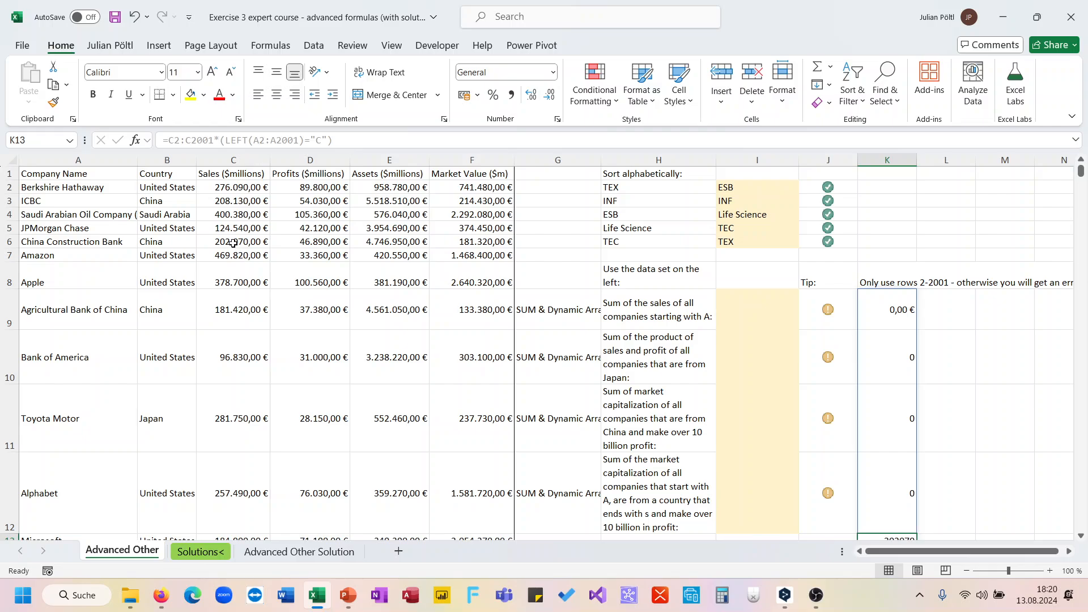
Step: Wrap the K9 formula in SUM so it reads =SUM(C2:C2001*(LEFT(A2:A2001)="C"))
click(876, 310)
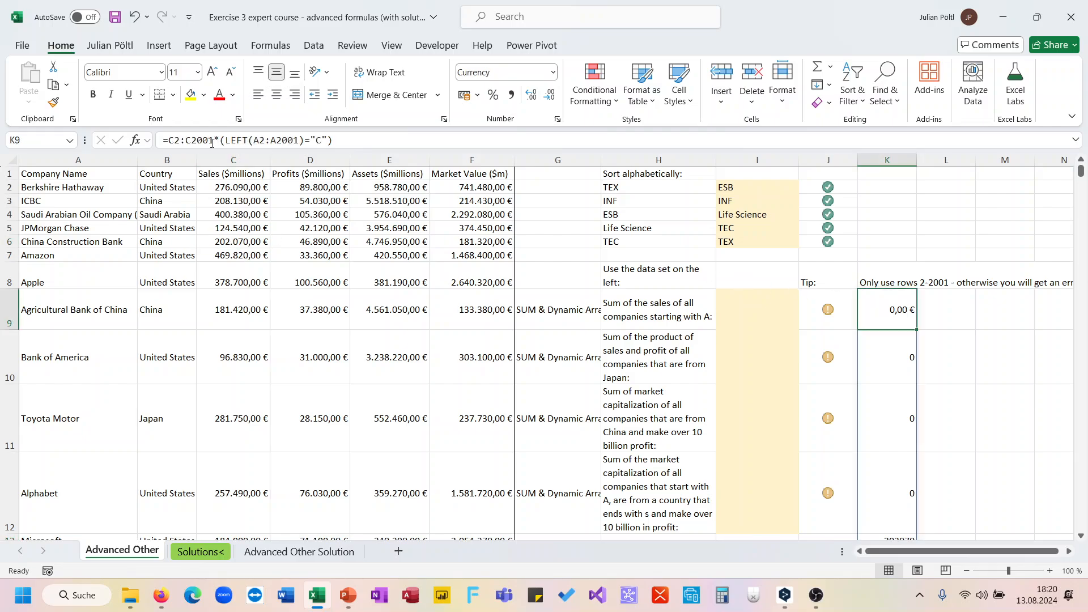
click(168, 140)
text(sum()
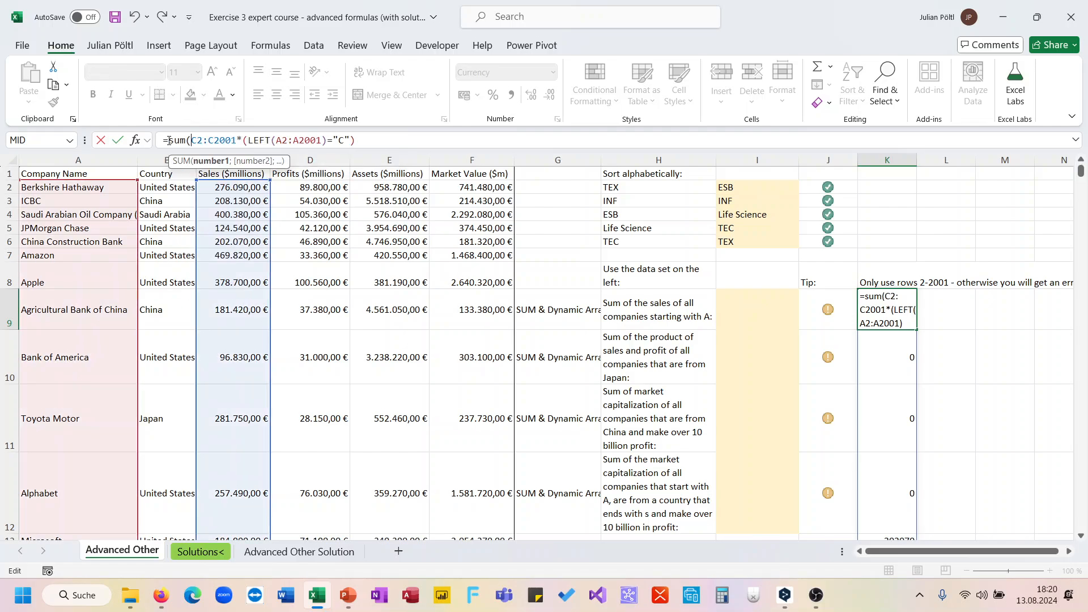
text())
key(Return)
key(Up)
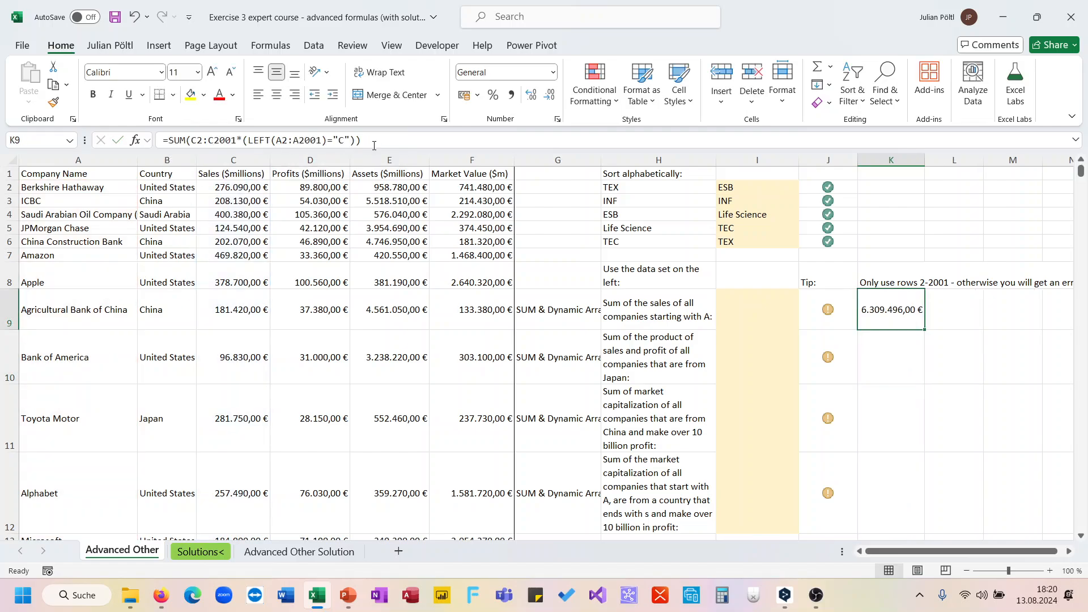
Step: Move the SUM formula from K9 into the answer cell I9
click(374, 145)
key(ctrl+a)
key(ctrl+x)
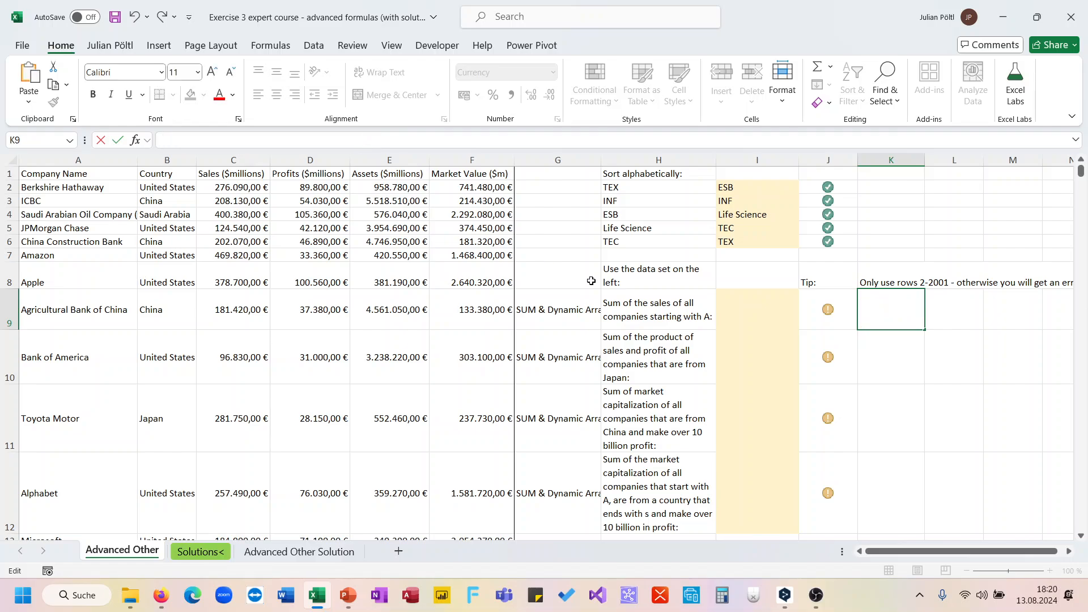
click(748, 316)
key(ctrl+v)
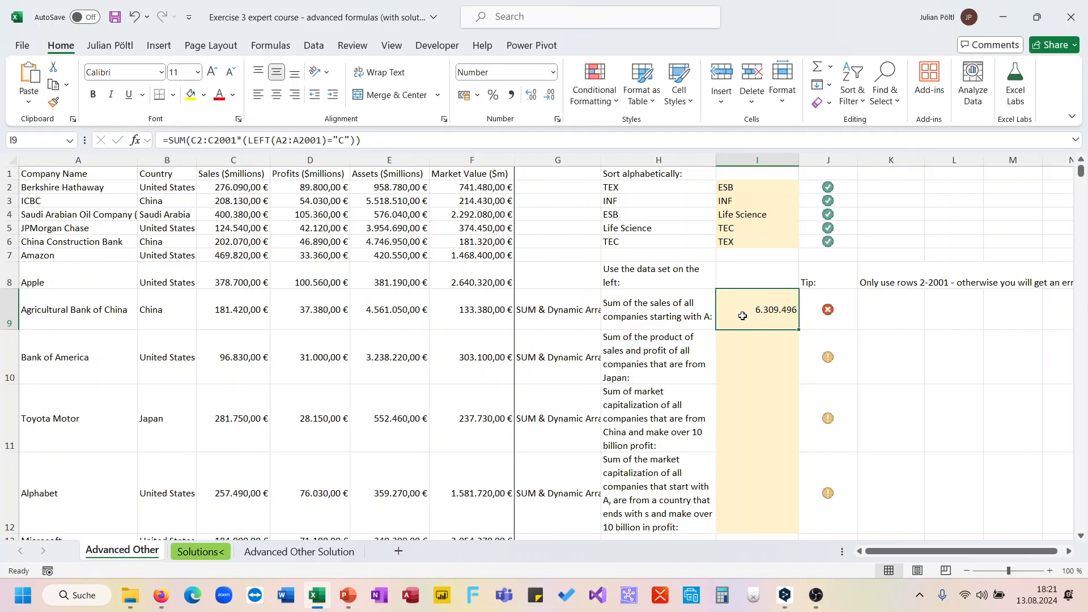
Step: Change the starting letter in the I9 formula's condition to "A"
click(347, 143)
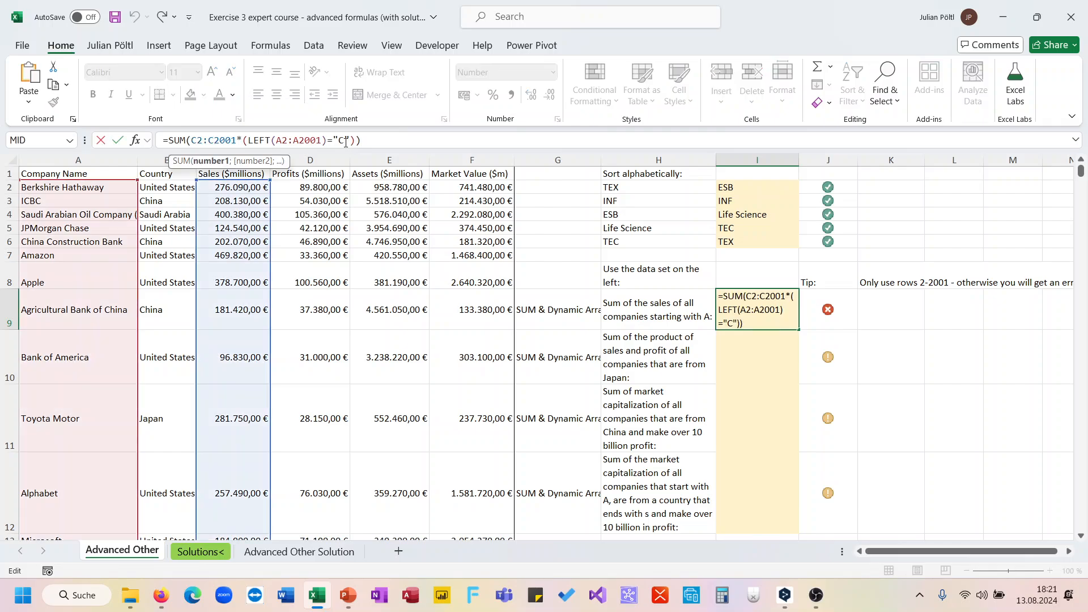
key(BackSpace)
text(A)
key(Return)
click(345, 142)
key(Escape)
Step: Start a SUM formula in I10 that multiplies sales C2:C2001 by profits D2:D2001
click(736, 371)
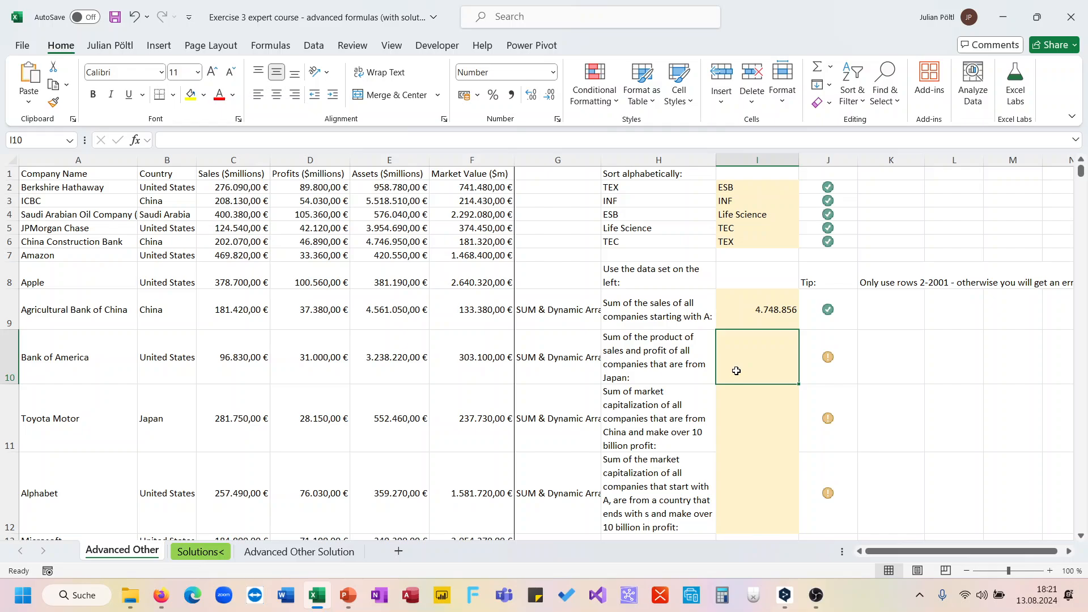
text(=)
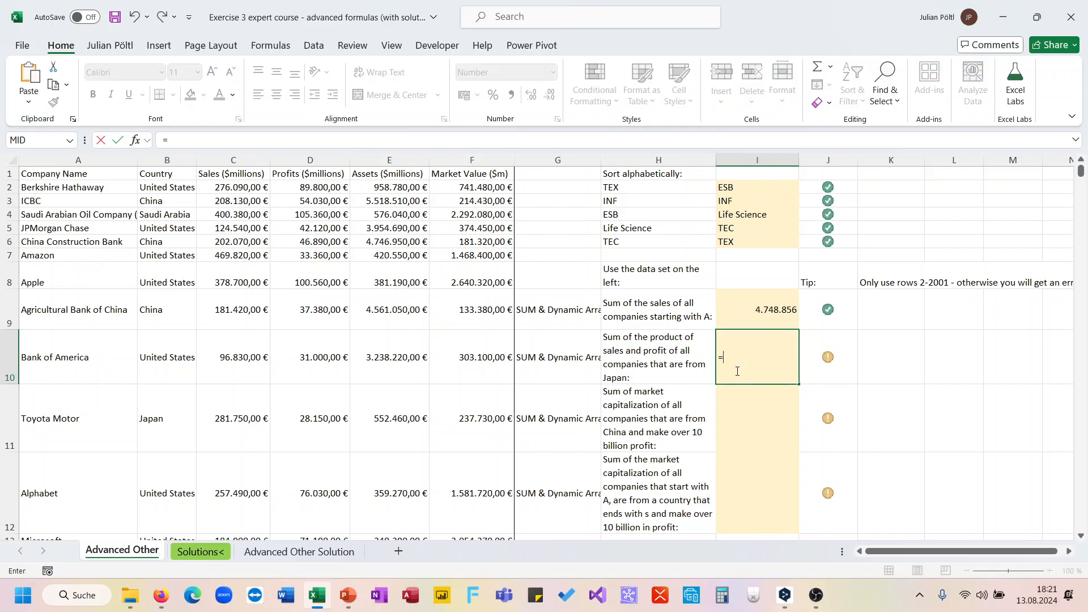
text(Sum()
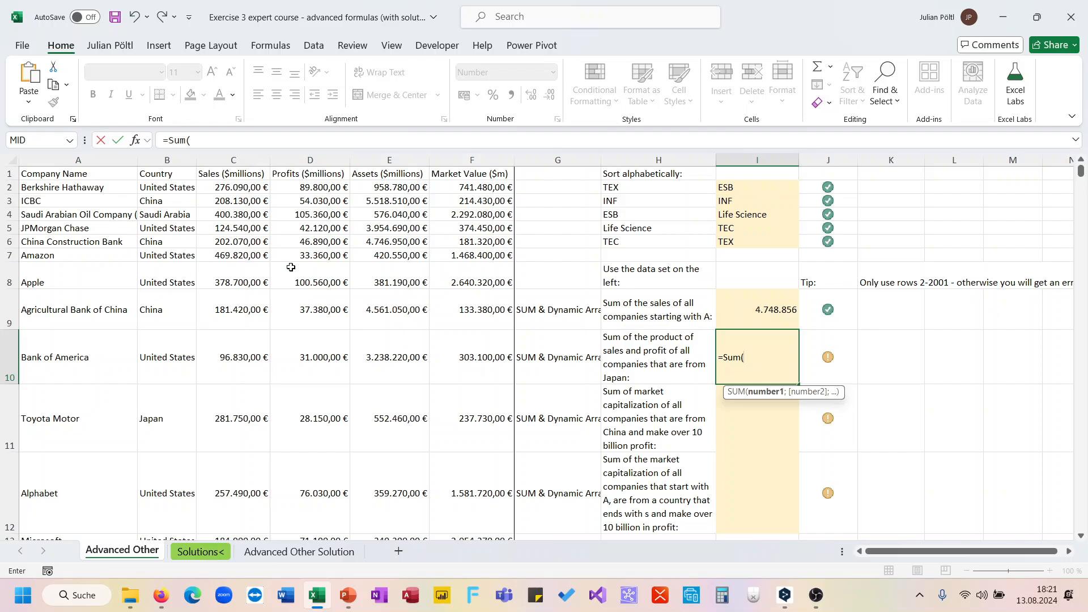
click(235, 190)
key(ctrl+shift+Down)
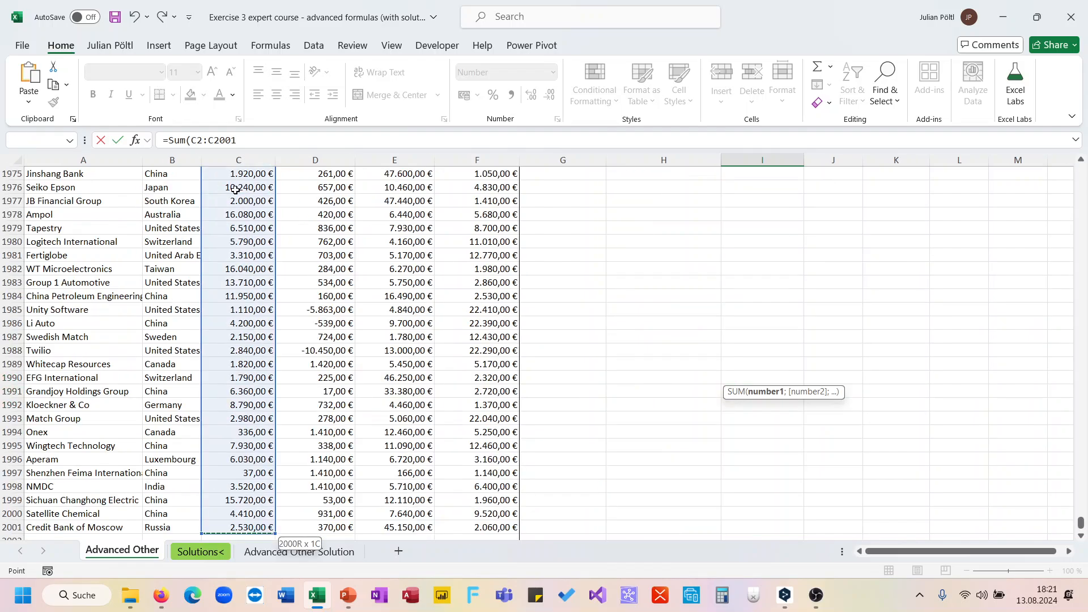
text(*)
click(327, 525)
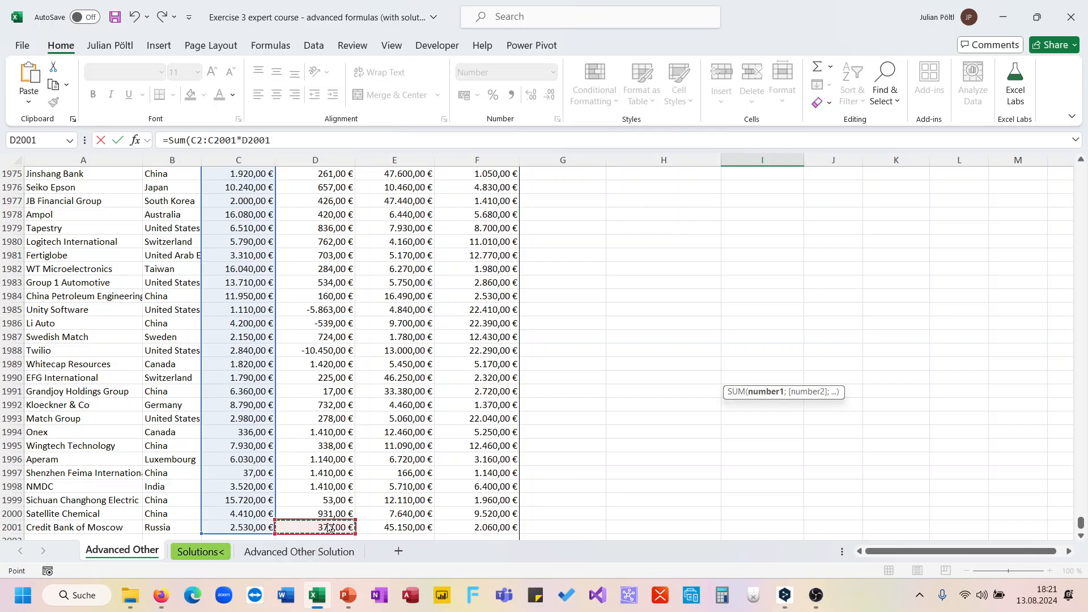
key(ctrl+shift+Up)
text(*)
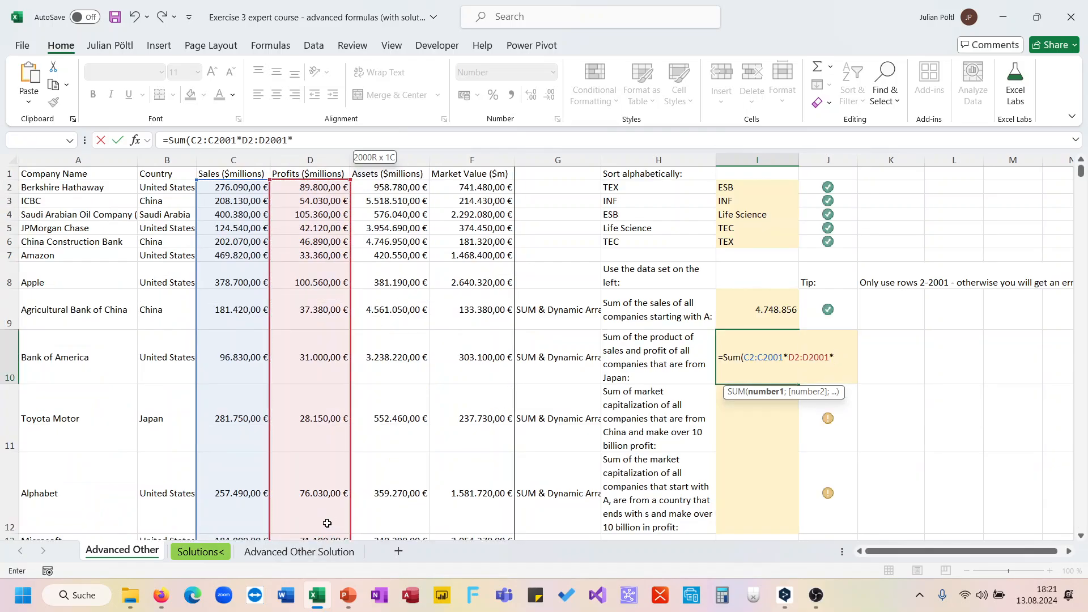
Step: Add the country condition (B2:B2001="Japan") as a further factor and commit the I10 formula
text(()
click(146, 189)
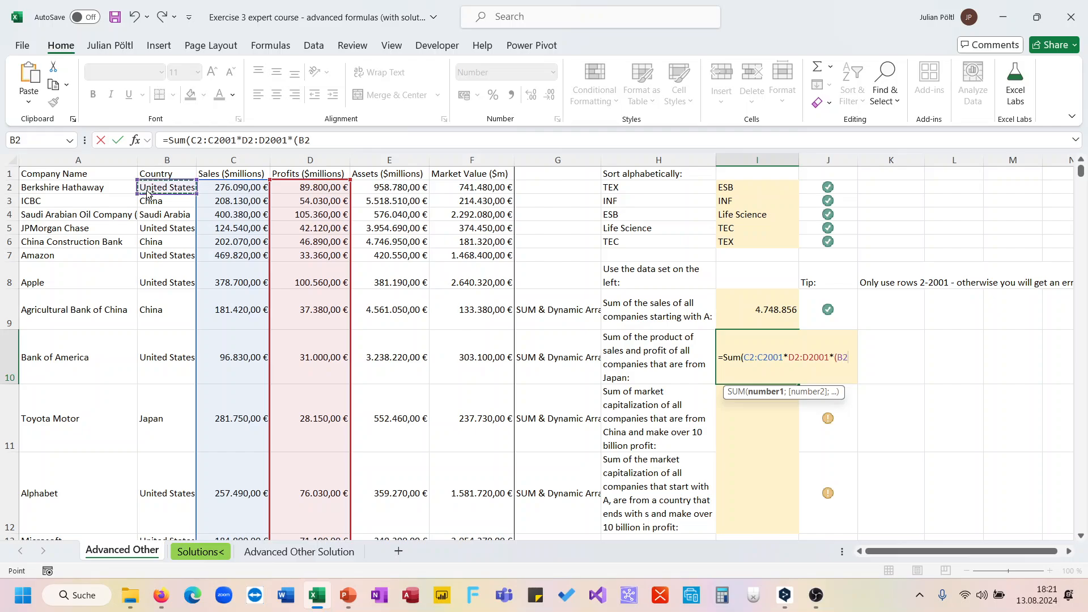
key(ctrl+shift+Down)
text(=")
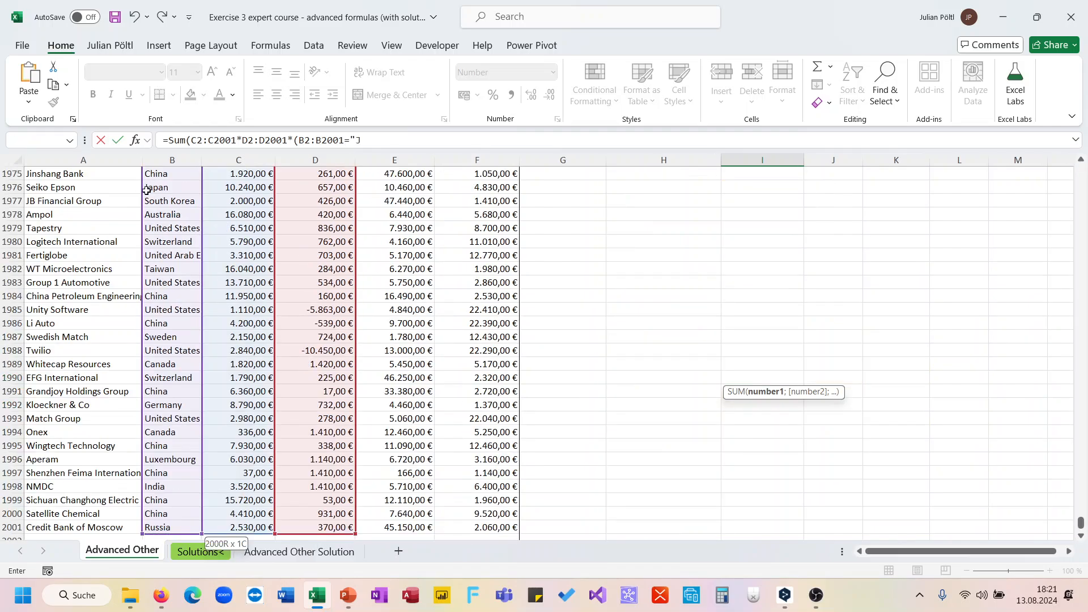
text(Japan")))
key(ctrl+Return)
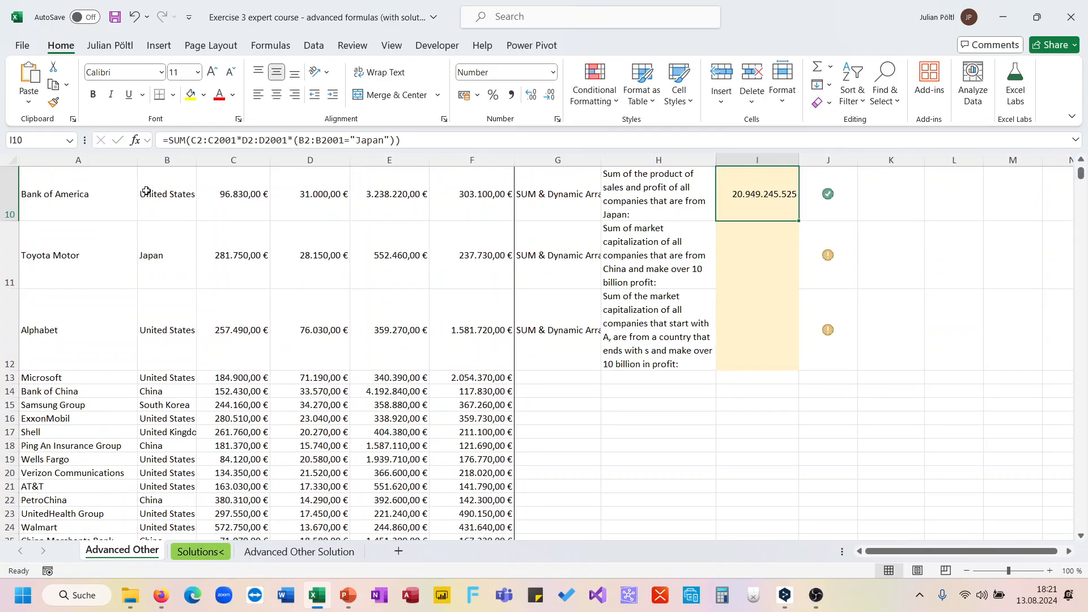
Step: Review the country condition in the I10 formula and the LEFT condition in the I9 formula
drag(298, 140, 397, 140)
key(Escape)
scroll(759, 255, up, 1)
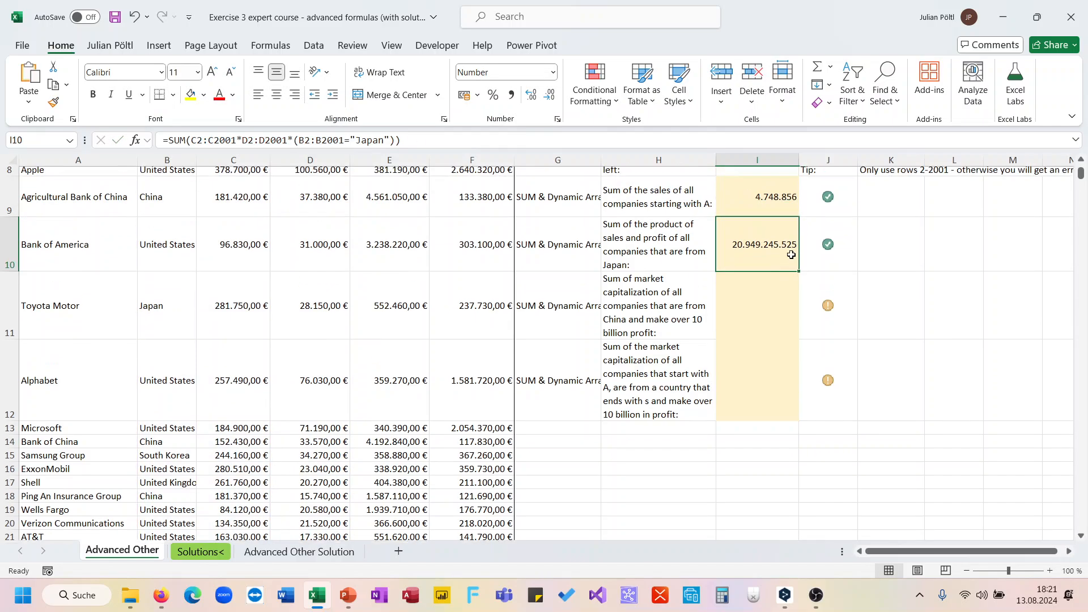
click(762, 227)
drag(243, 140, 350, 143)
key(Escape)
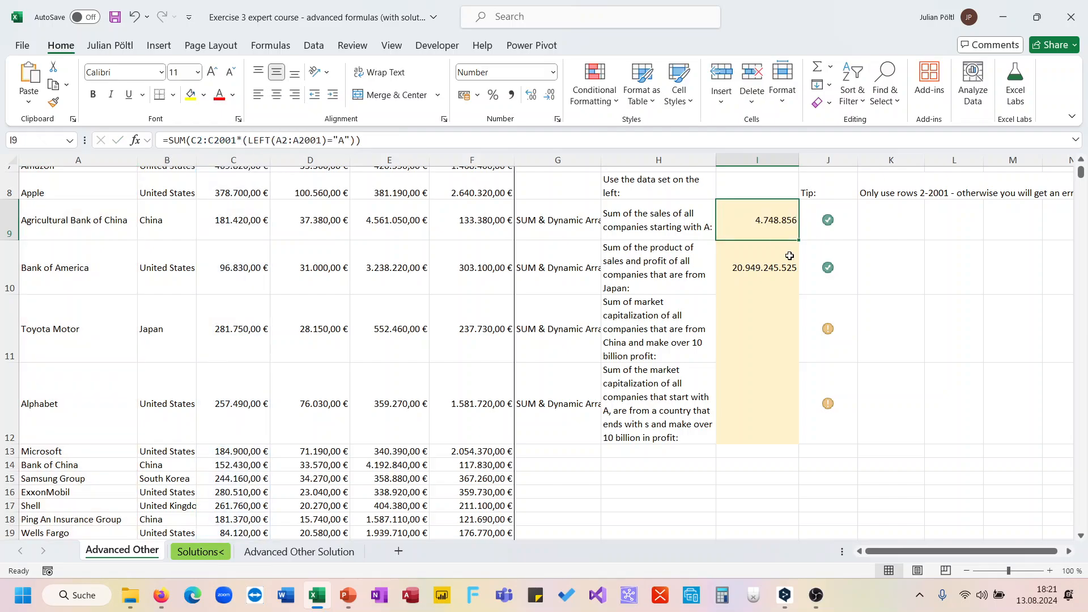
Step: Start a SUM formula in I11 over the market values F2:F2001, followed by a multiplication with an opened condition
click(758, 306)
scroll(684, 321, up, 2)
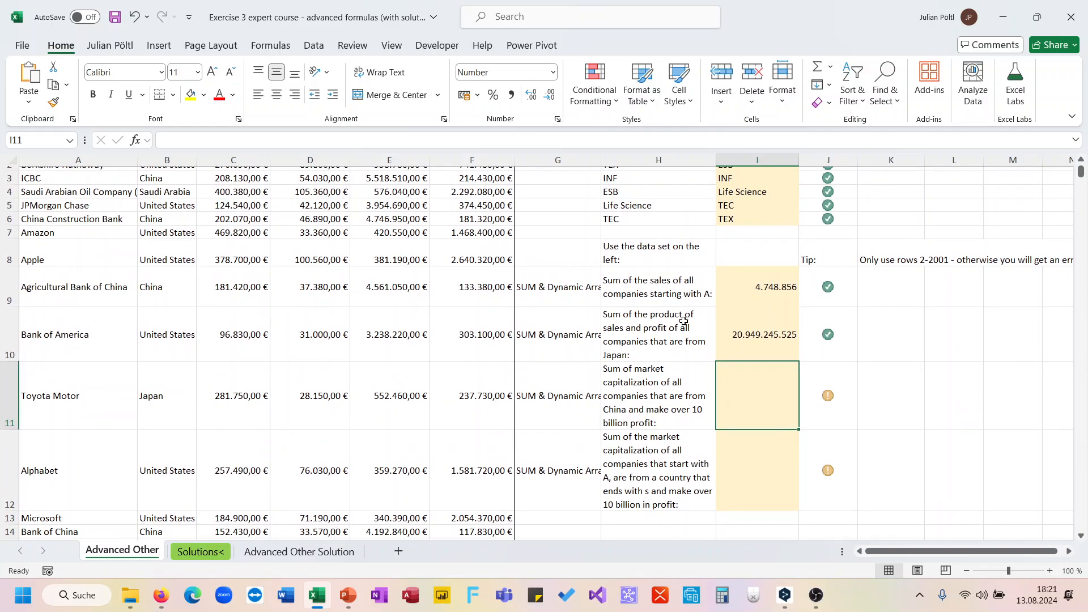
scroll(683, 321, up, 1)
text(=sum()
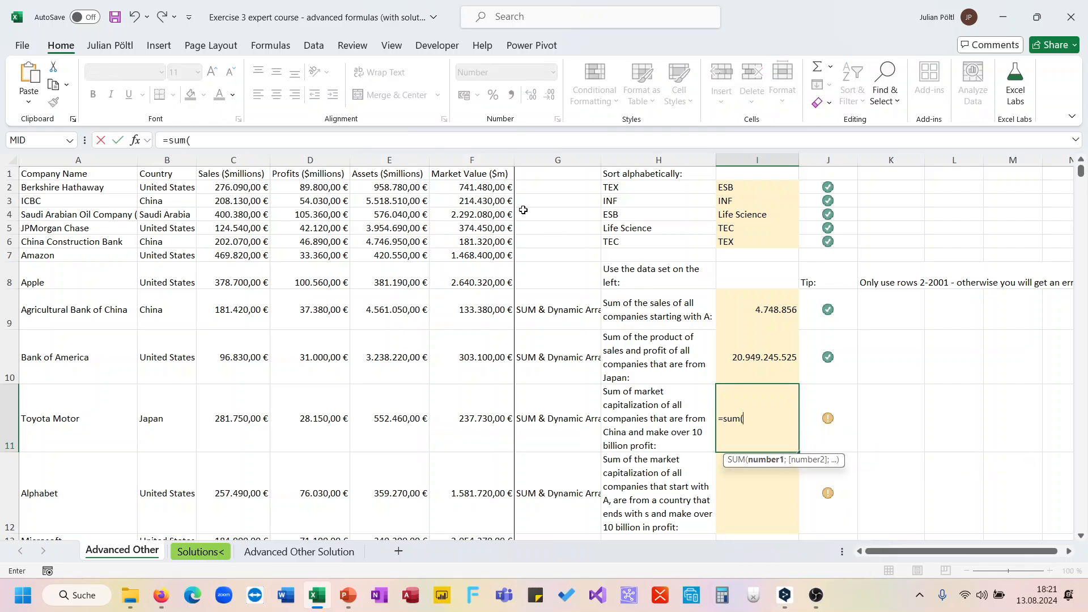
click(452, 187)
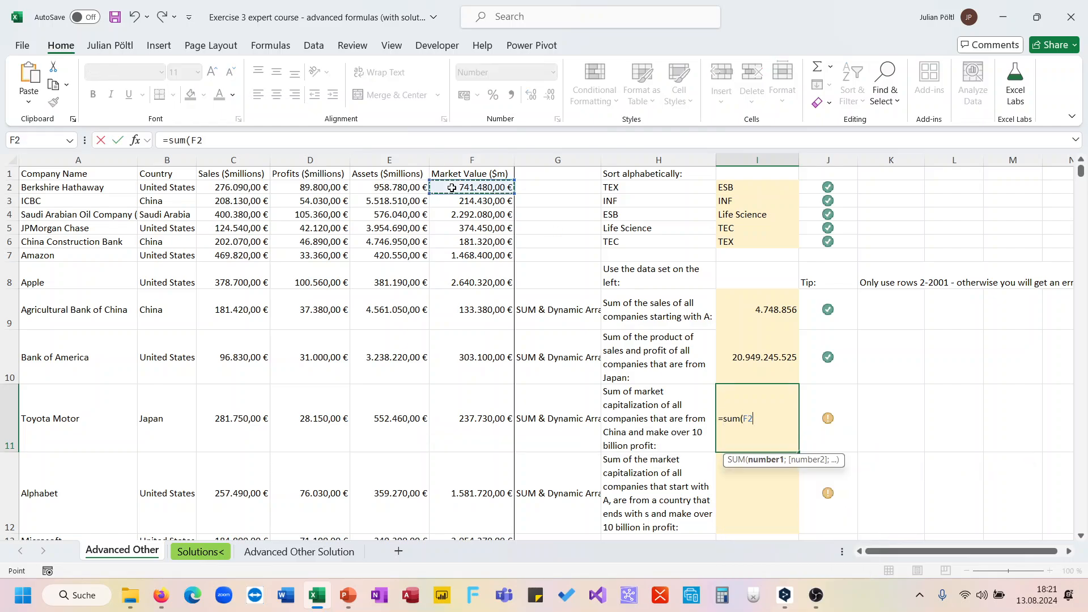
key(ctrl+shift+Down)
text(*()
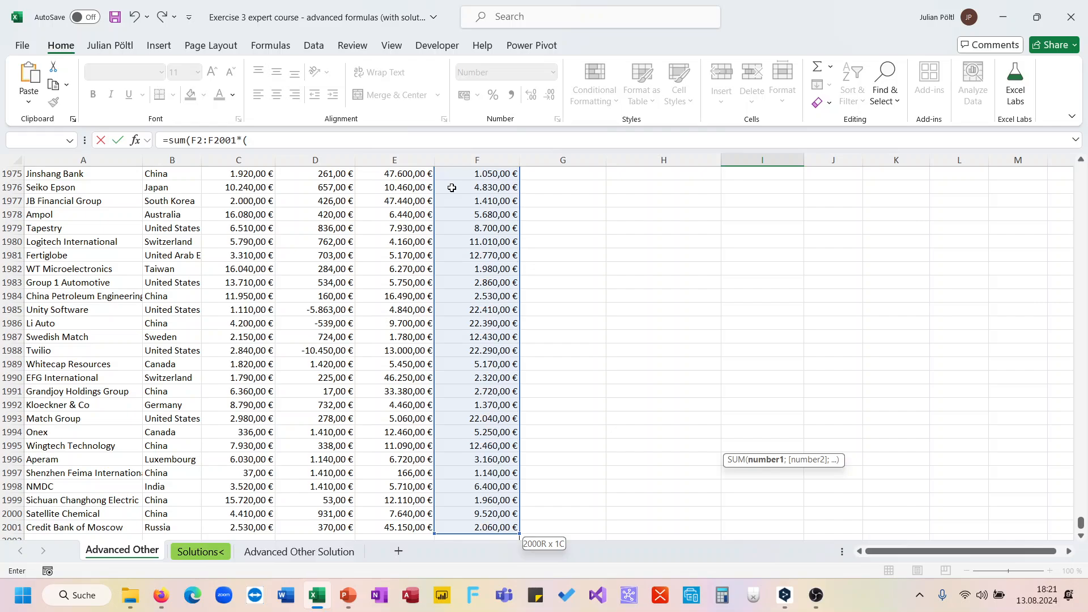
Step: Add the profit condition (D2:D2001>10000) as a factor in the I11 formula
click(318, 524)
key(ctrl+shift+Up)
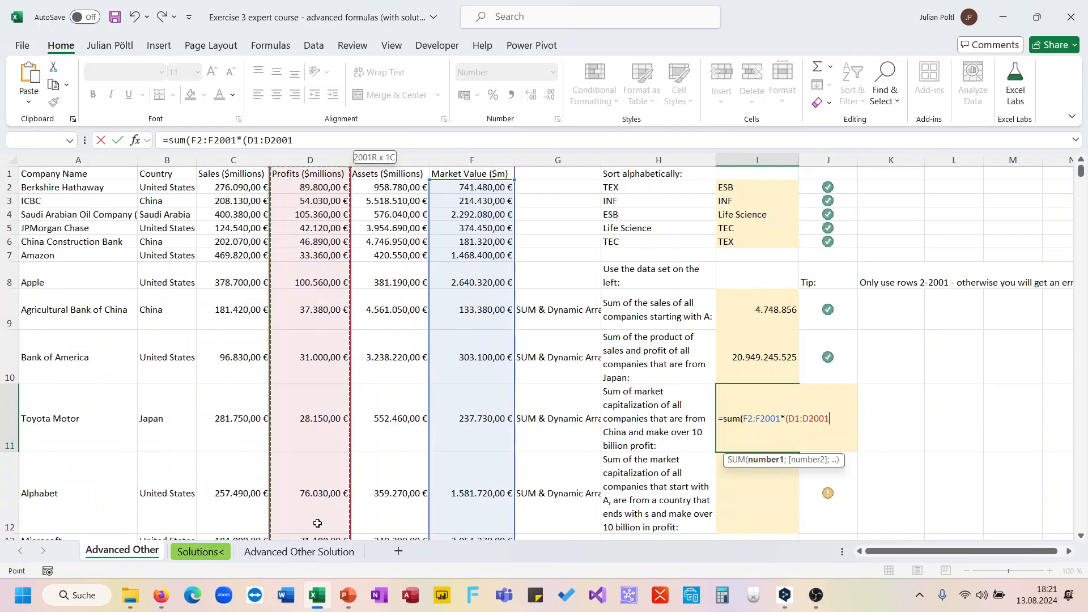
key(shift+Down)
text(>)
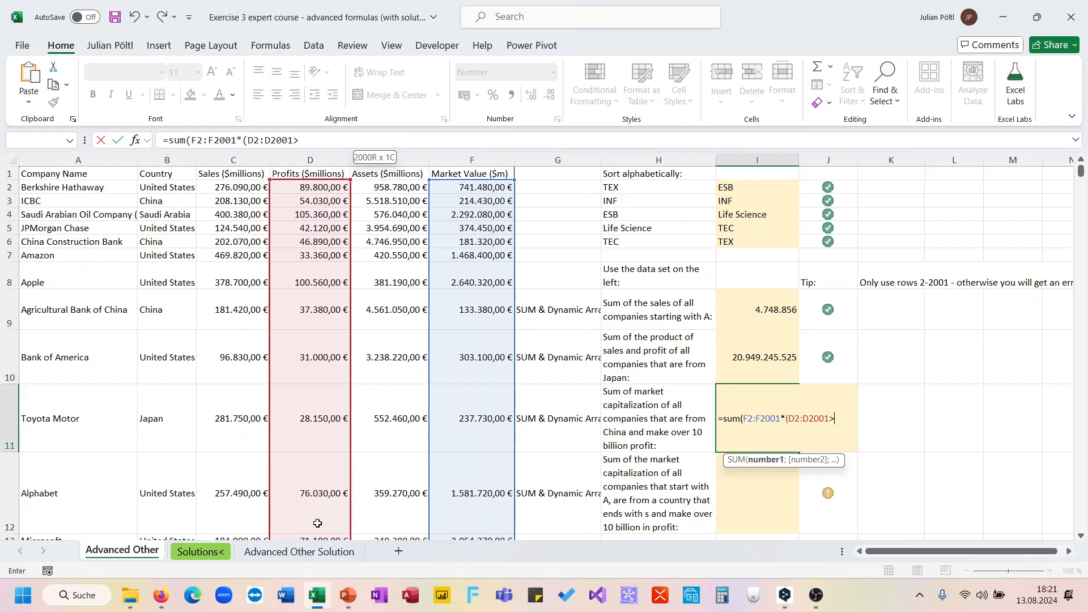
text(10000)
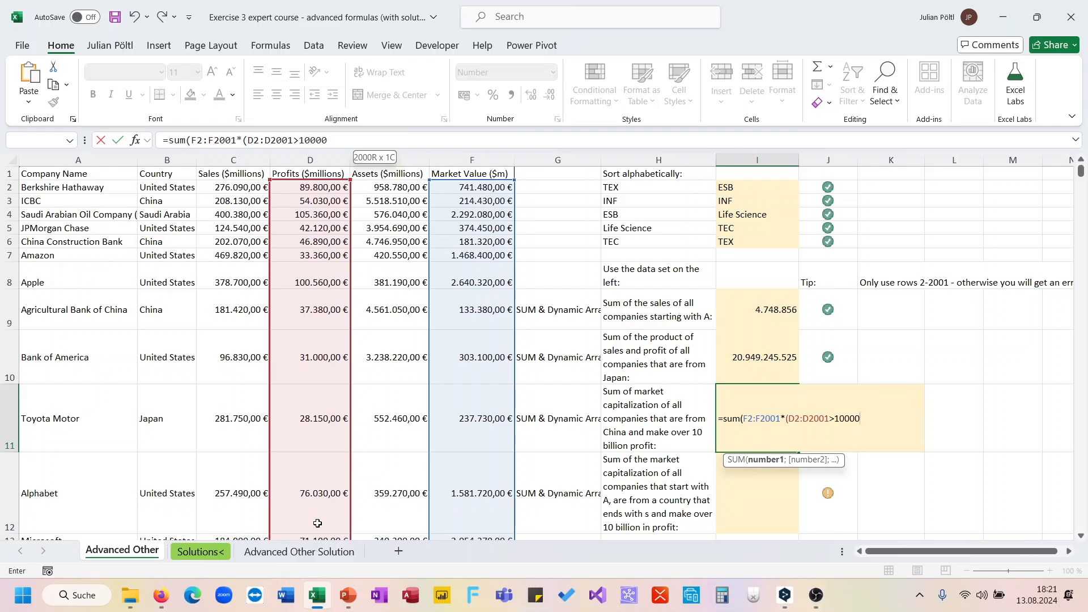
text()*()
Step: Add the country condition (B2:B2001="China") as a further factor and commit the I11 formula with the closing quotation mark corrected
click(180, 188)
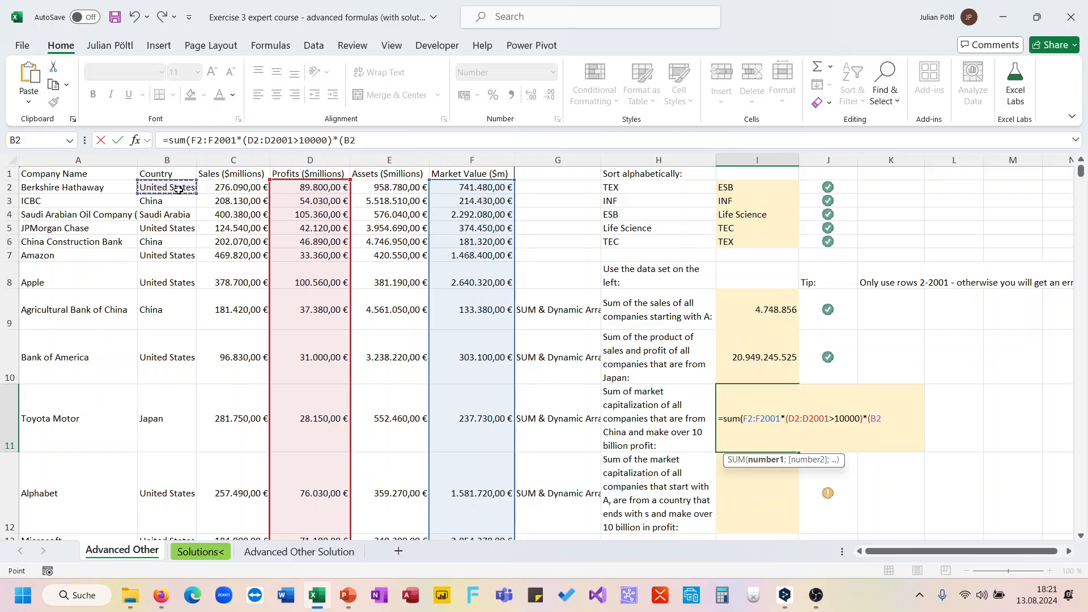
key(ctrl+shift+Down)
text(="China)
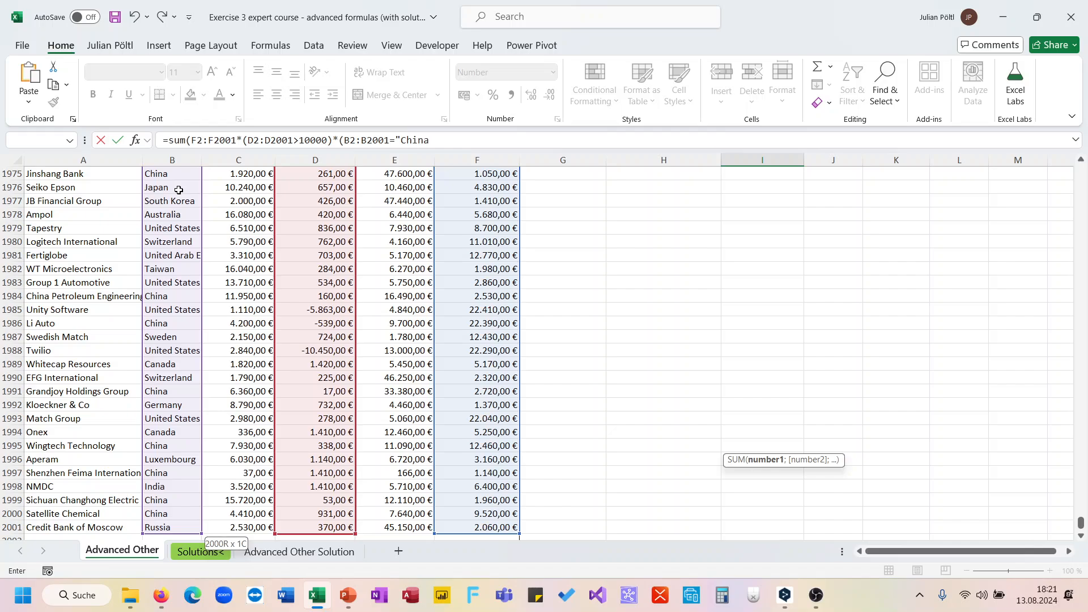
text()))
key(Return)
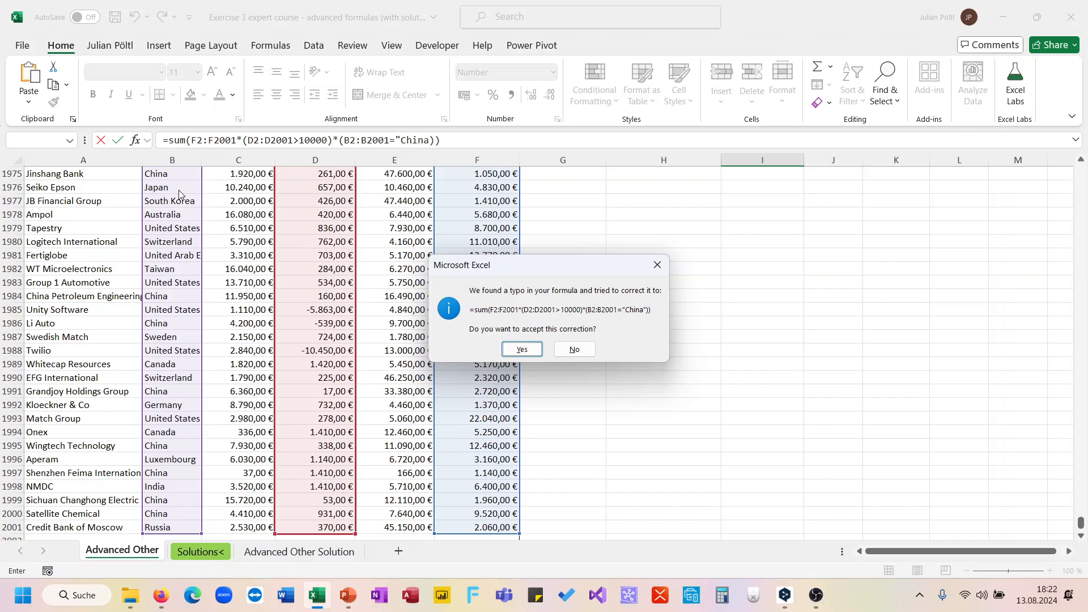
key(Return)
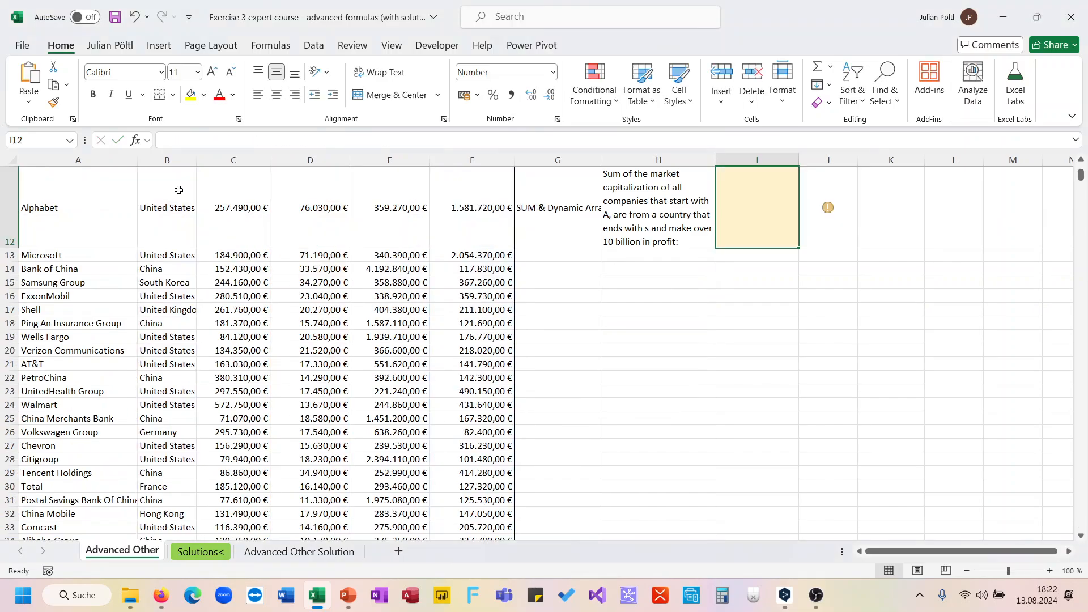
scroll(580, 216, up, 1)
click(753, 284)
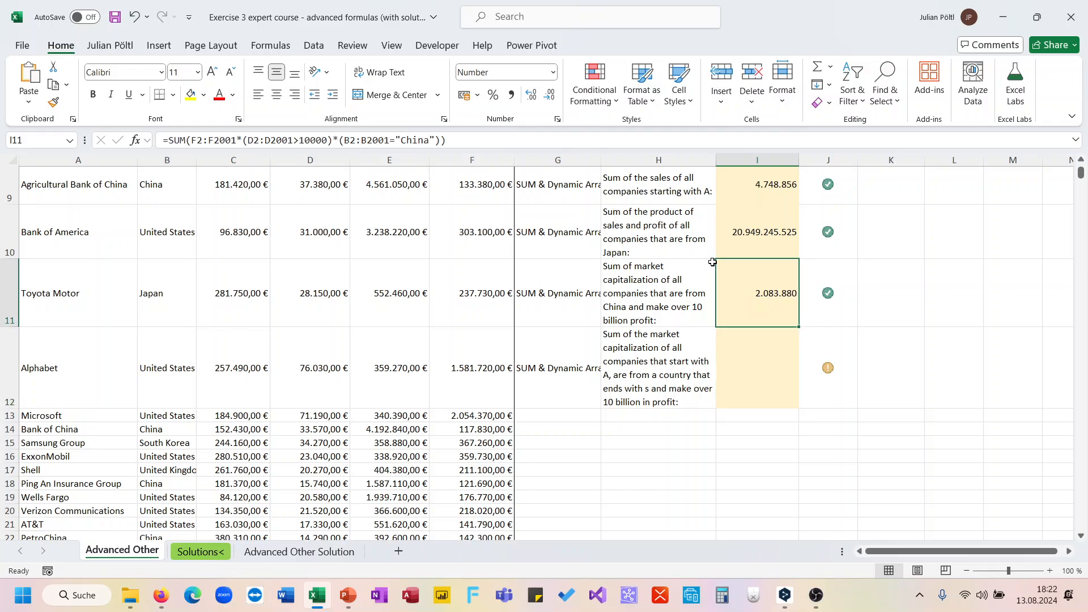
Step: Start a SUM formula in I12 that multiplies the market values F2:F2001 by a further factor
click(747, 369)
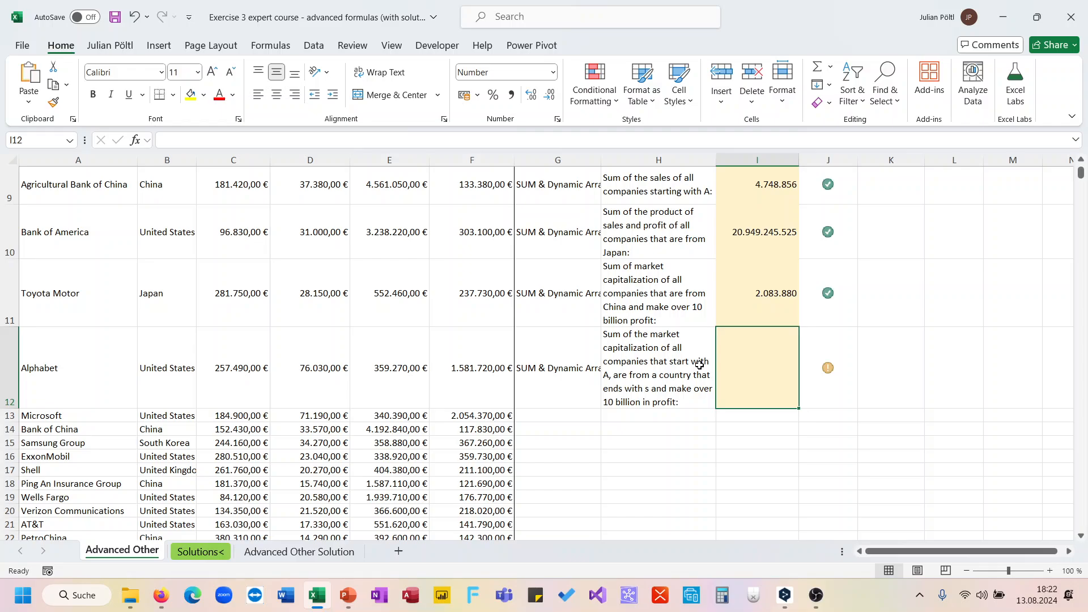
scroll(741, 388, up, 1)
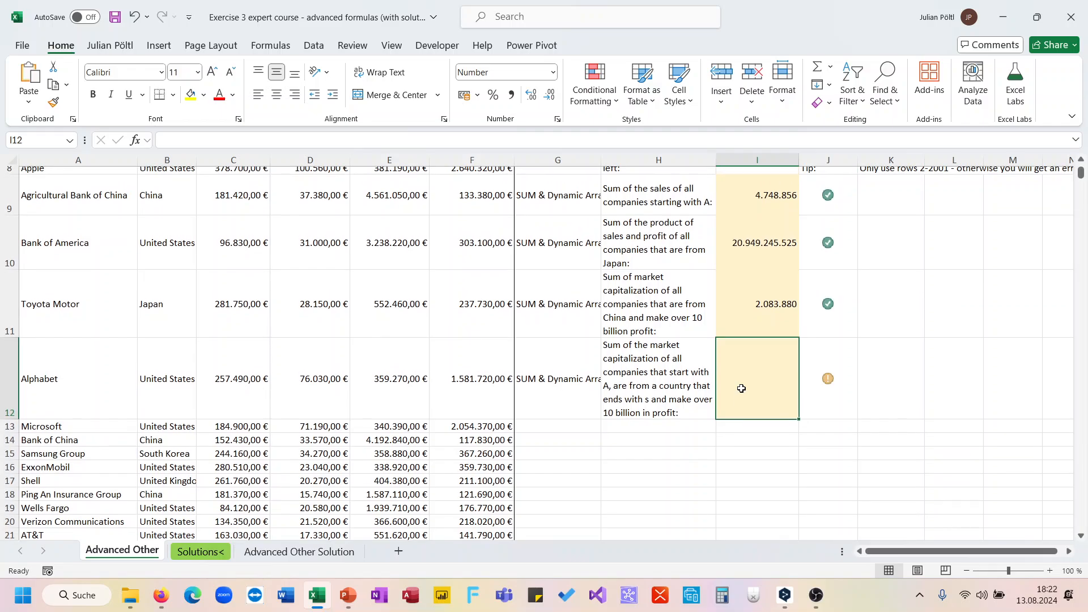
text(=sum()
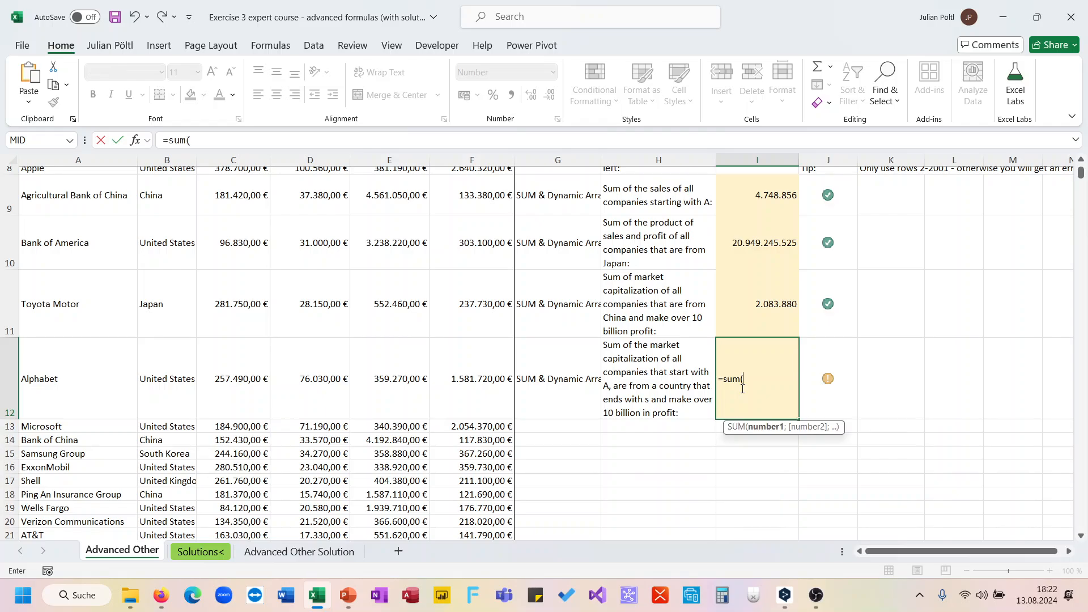
click(494, 273)
key(ctrl+Up)
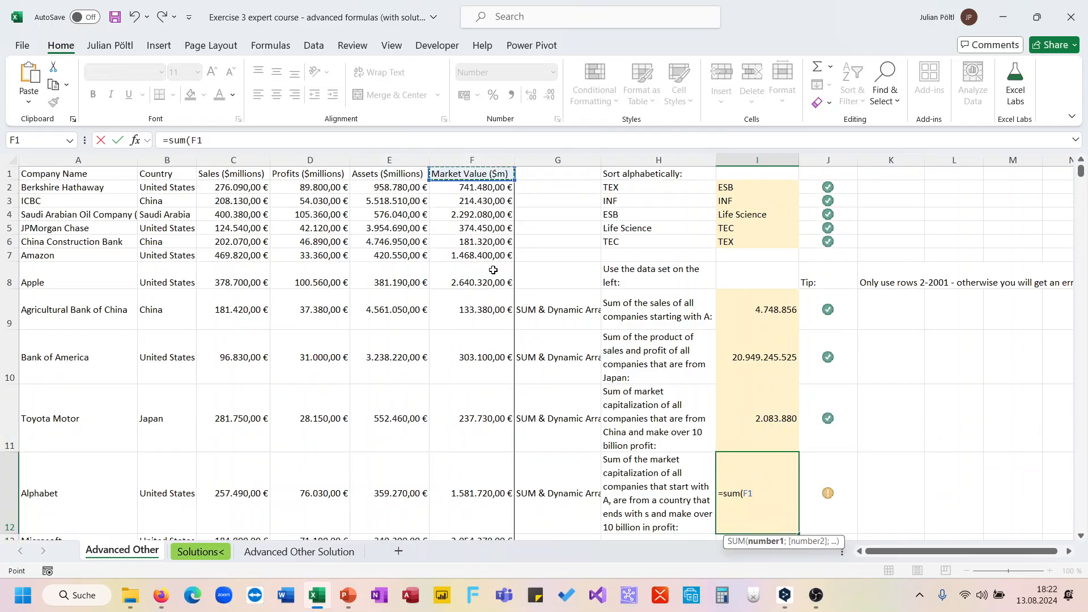
key(Down)
key(ctrl+shift+Down)
text(*)
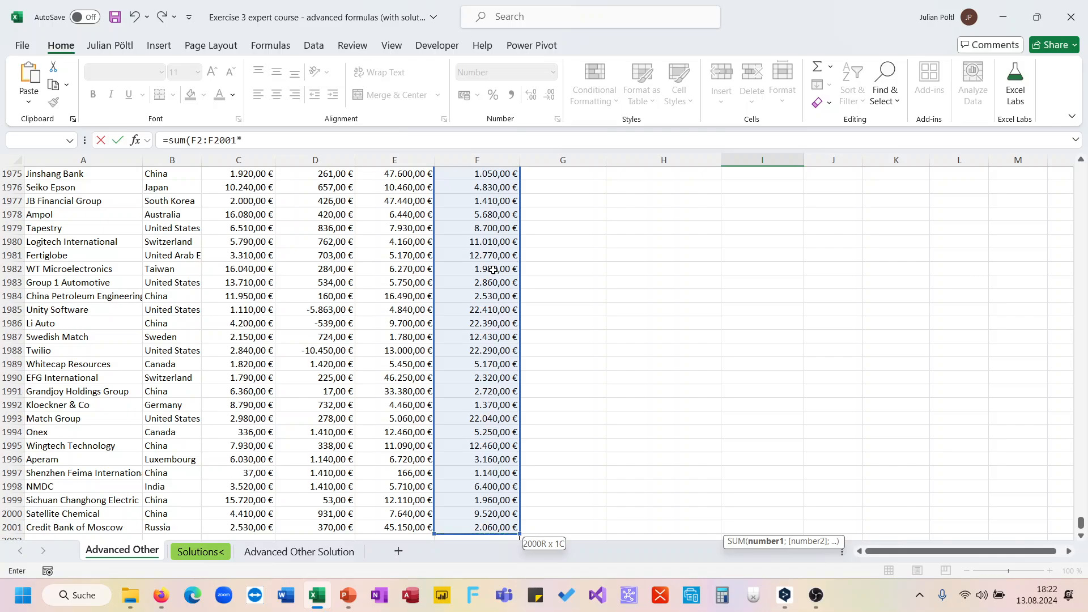
Step: Add the profit condition (D2:D2001>10000) in parentheses as a factor in the I12 formula
click(326, 522)
key(ctrl+shift+Up)
key(shift+Down)
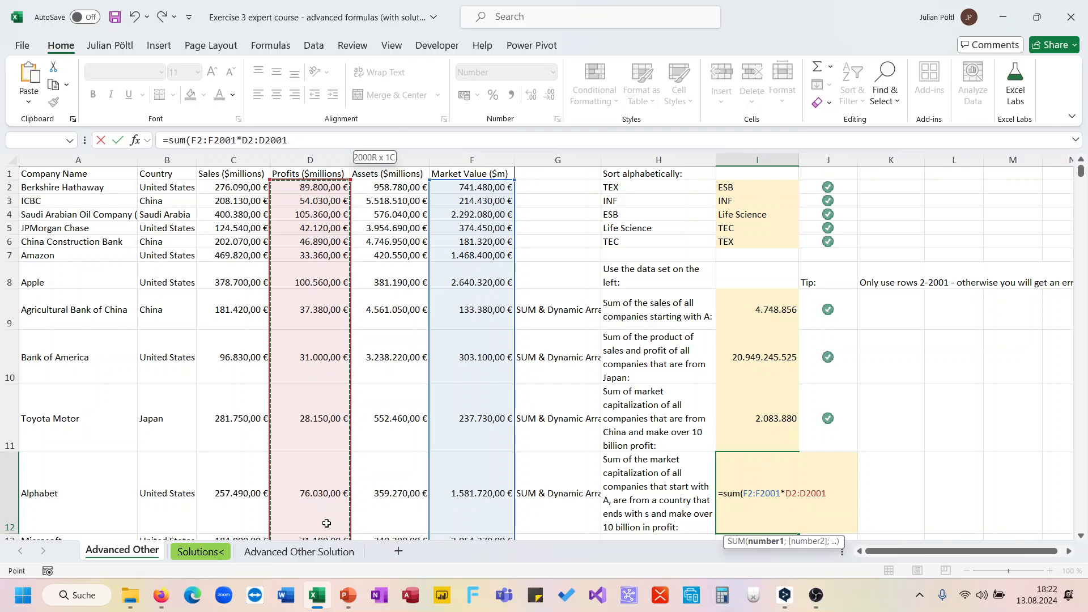
click(239, 136)
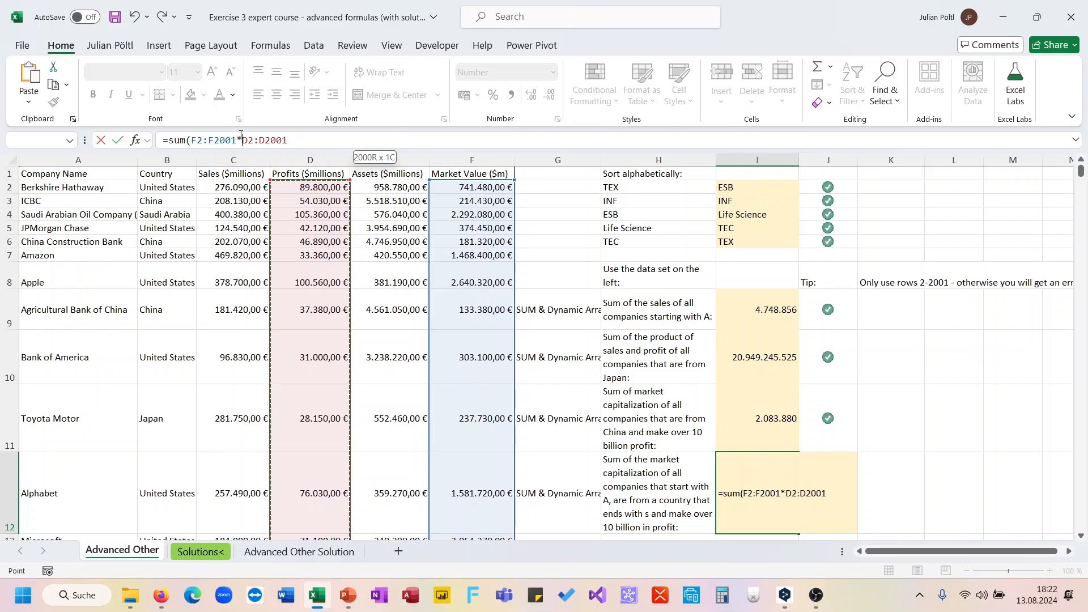
text((D2:D2001>)
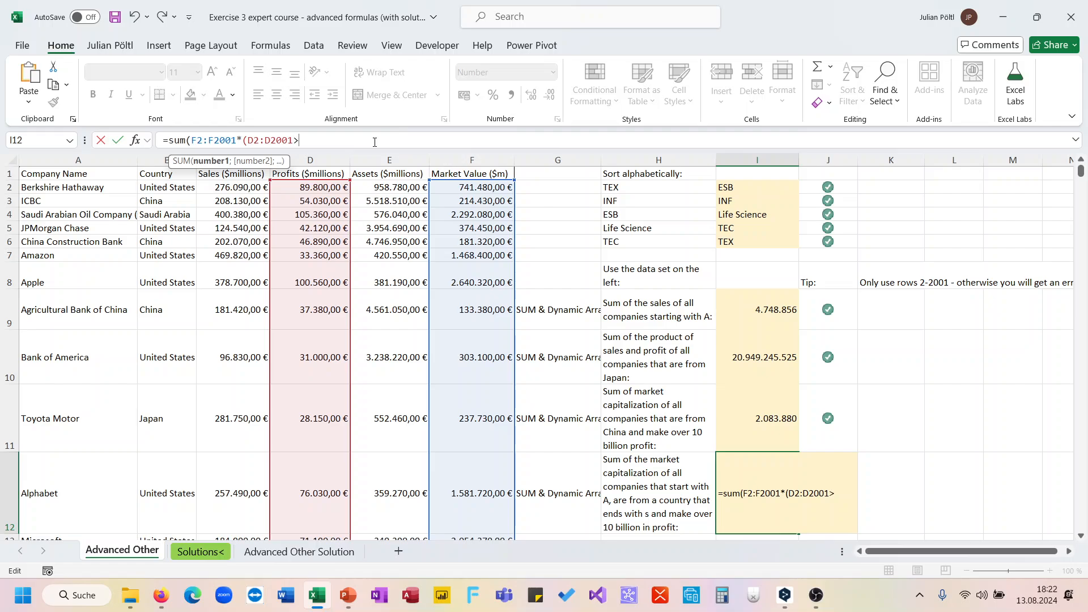
text(10000)*)
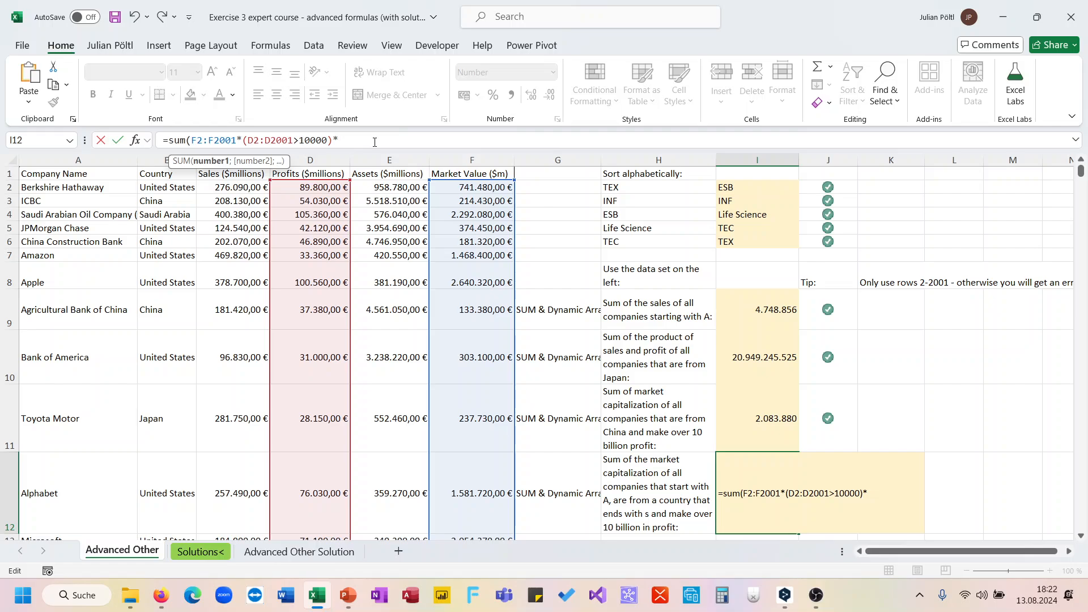
Step: Add the company name condition (LEFT(A2:A2001)="A") as the next factor in the I12 formula
text((Left()
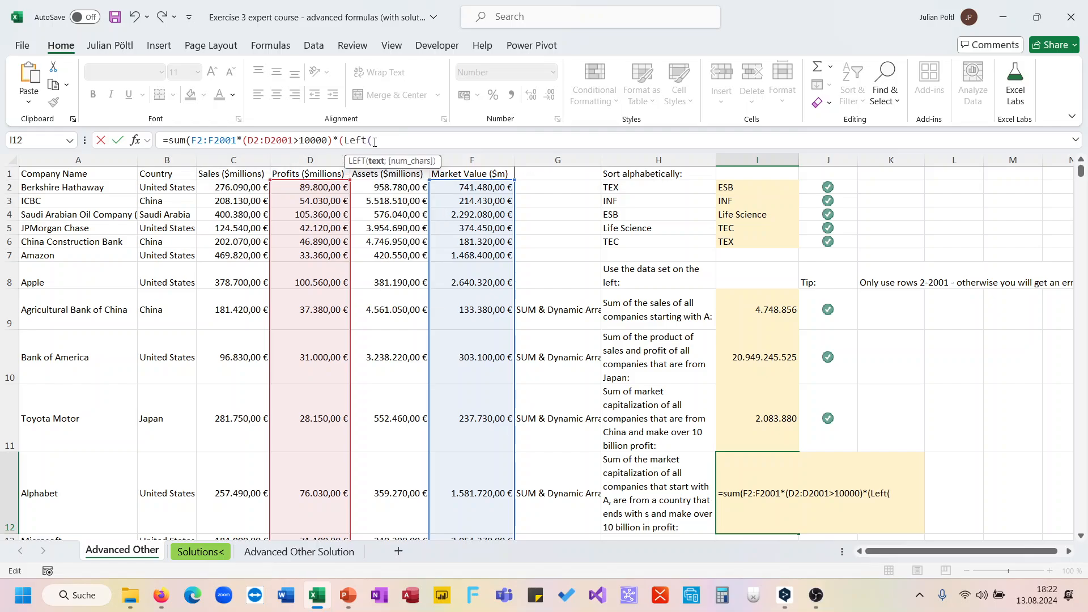
click(114, 188)
key(ctrl+shift+Down)
text())
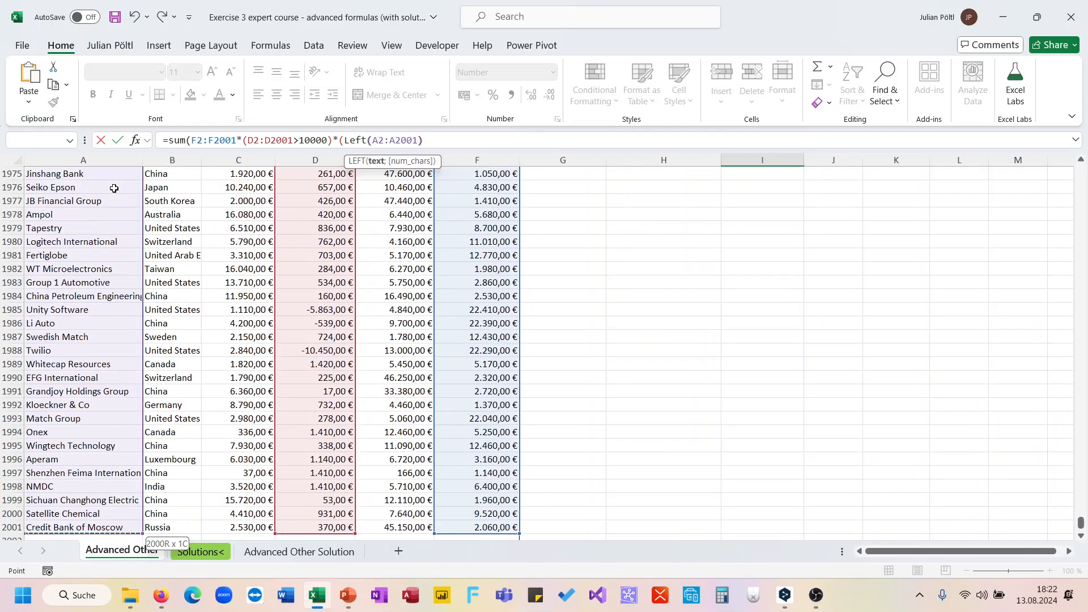
text(;"A");)
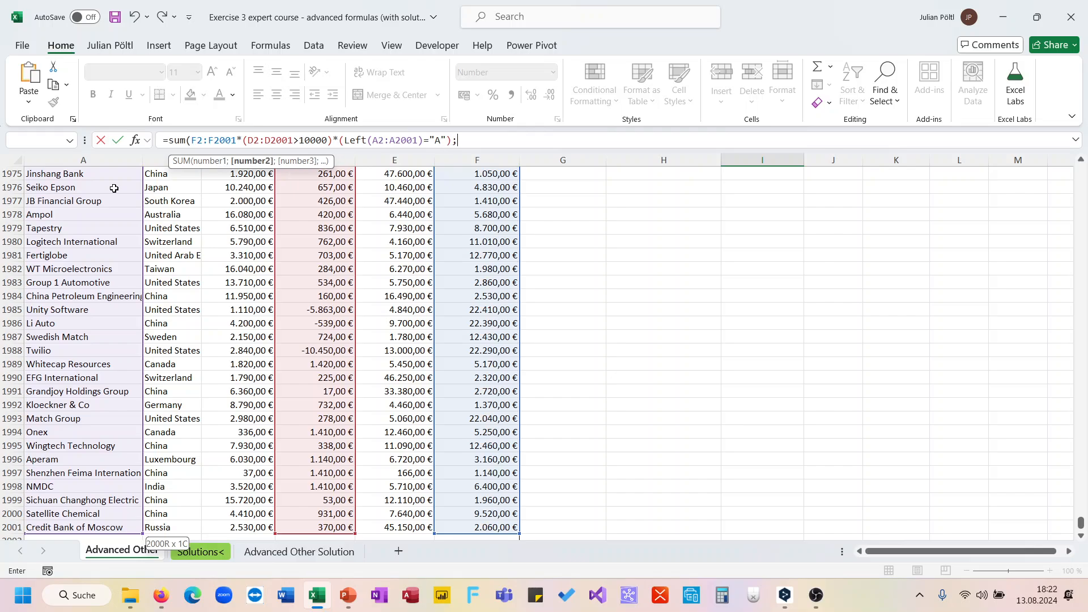
key(BackSpace)
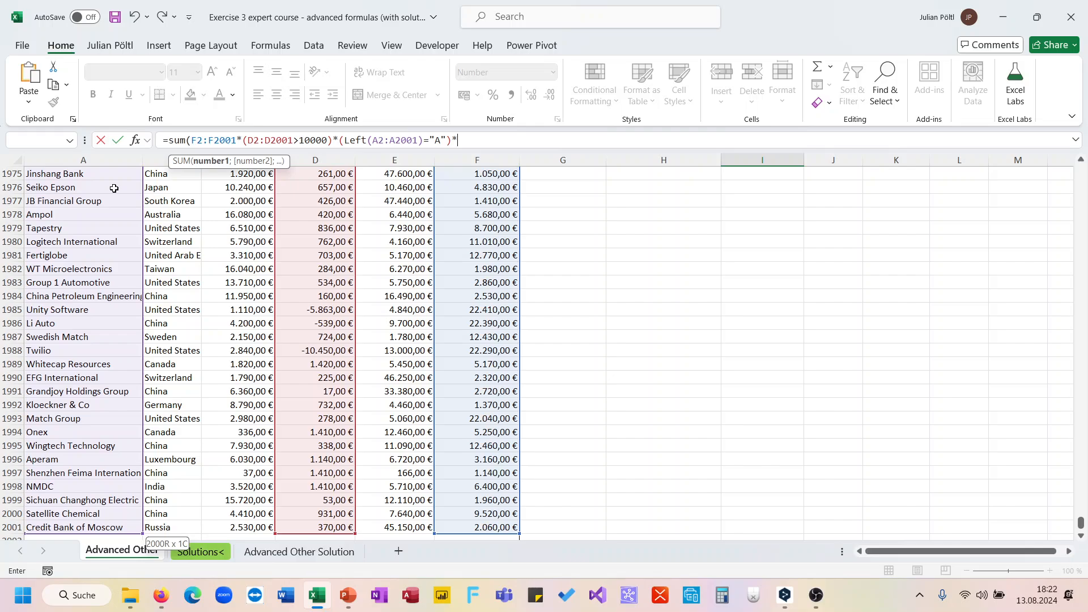
Step: Add the country ending condition (RIGHT(B2:B2001)="s") as the last factor and commit the I12 formula
text(ri)
key(Tab)
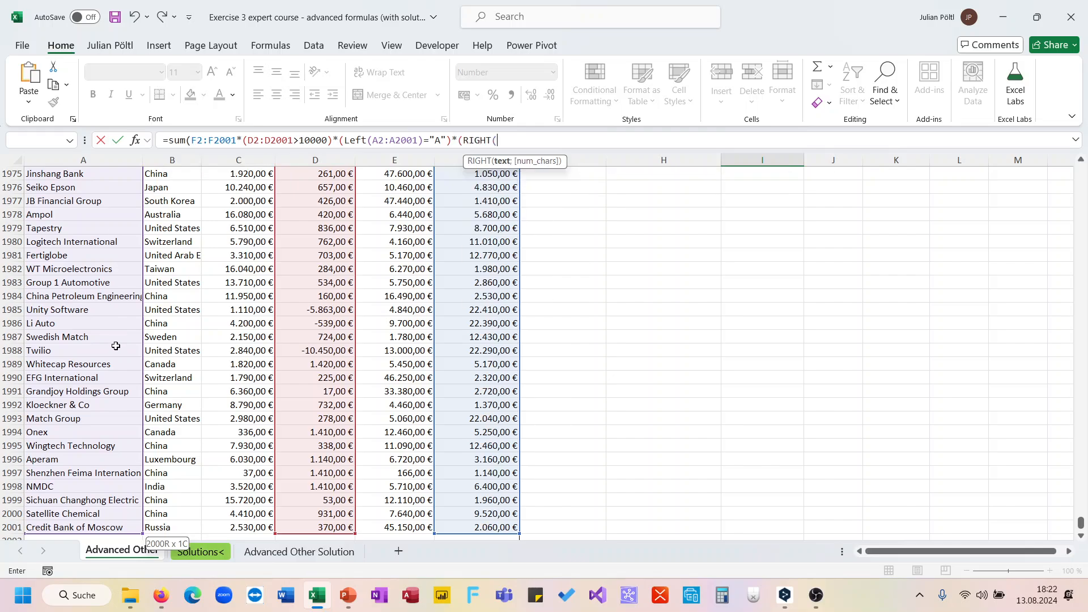
click(172, 527)
key(ctrl+shift+Up)
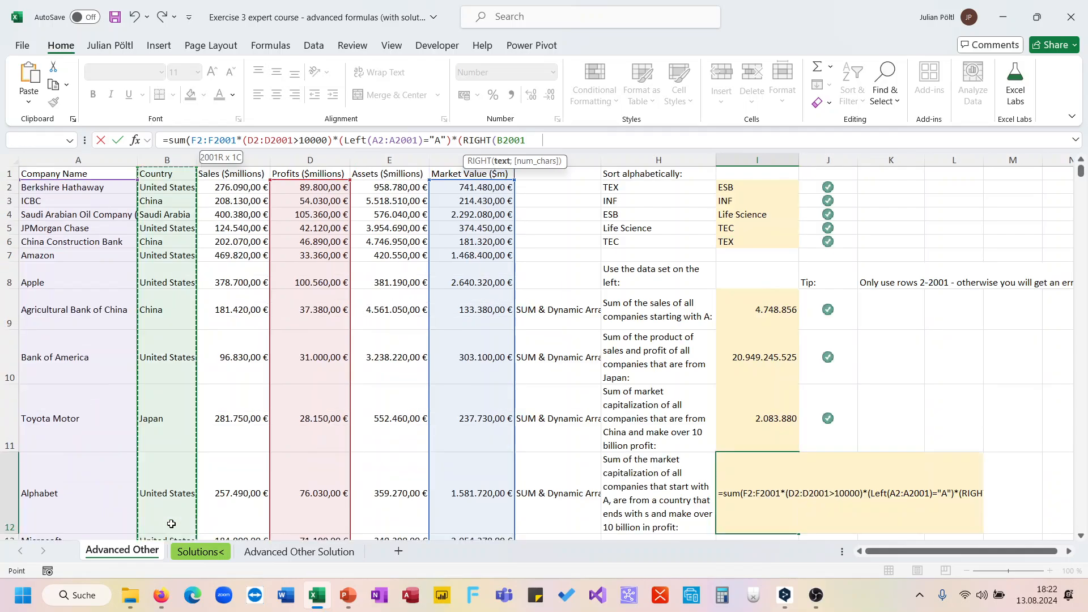
key(shift+Down)
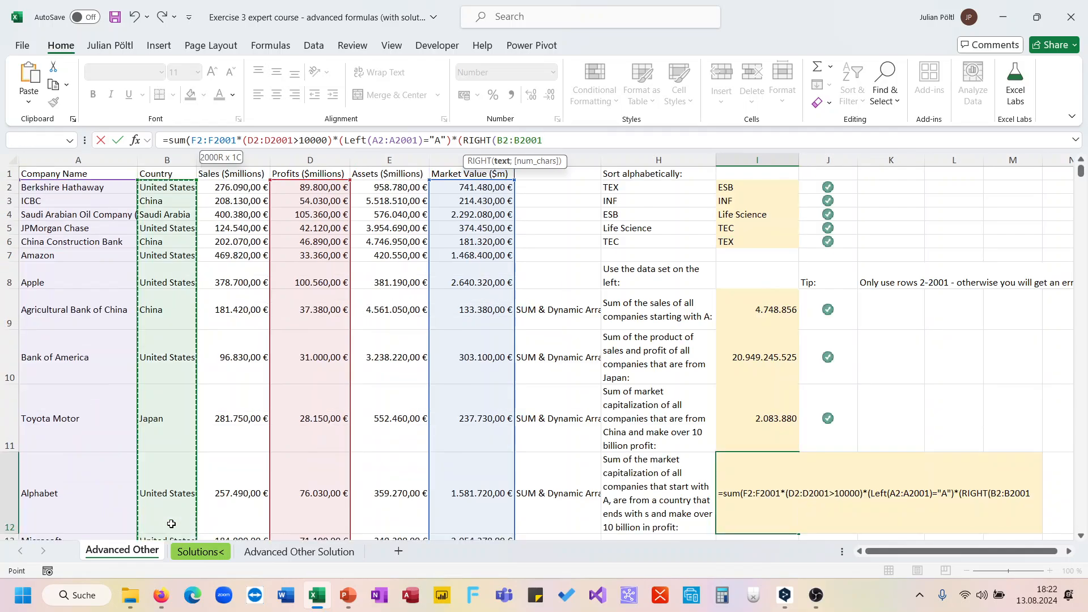
text()=")
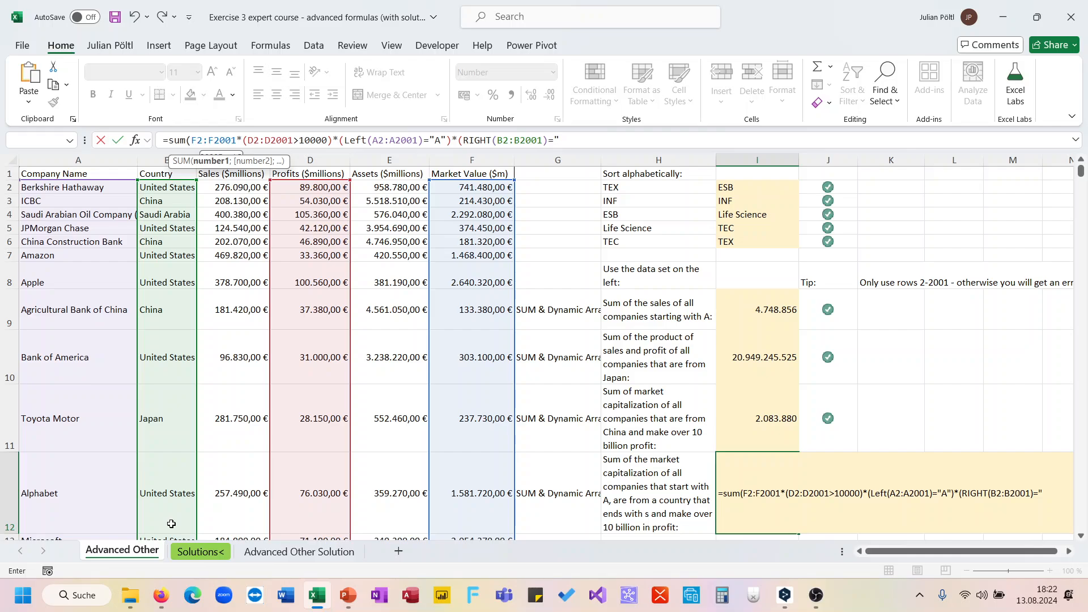
text(s")))
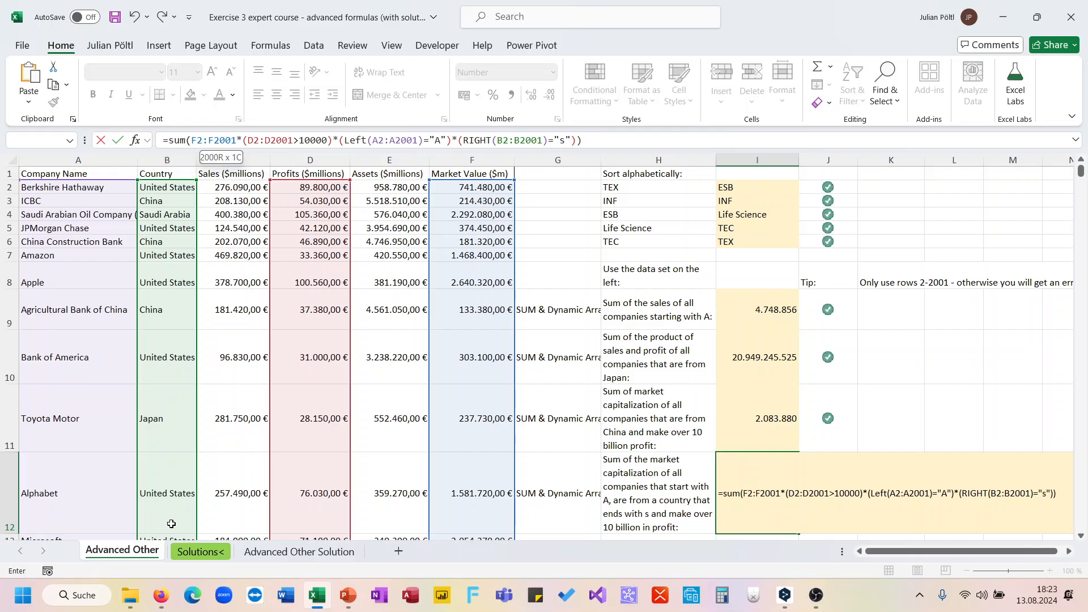
key(Return)
Step: Add a character count of 1 to both the LEFT and RIGHT functions in the I12 formula
key(Up)
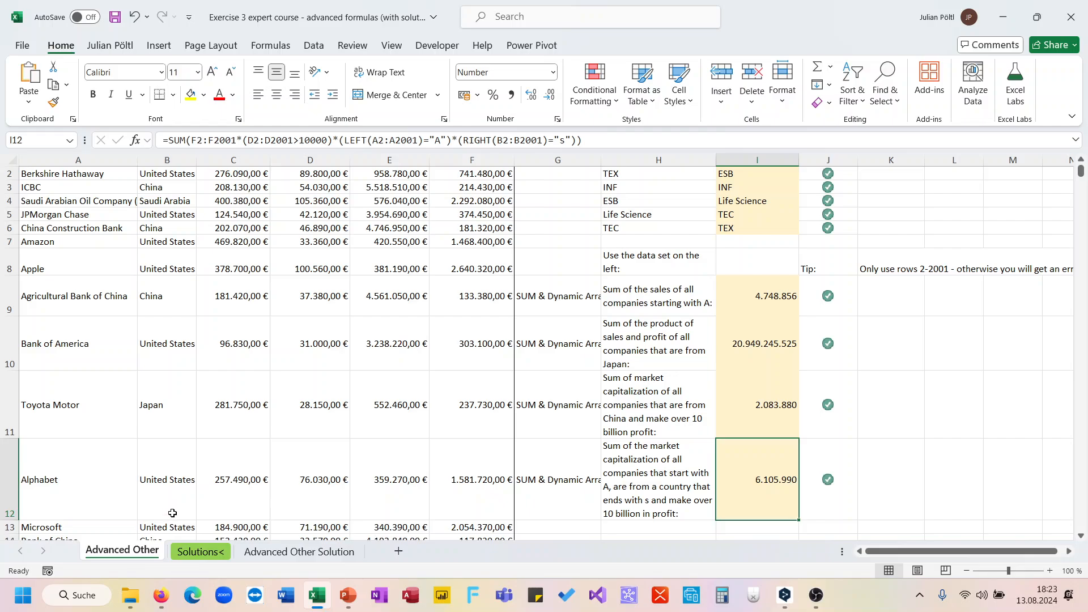
click(419, 141)
key(Return)
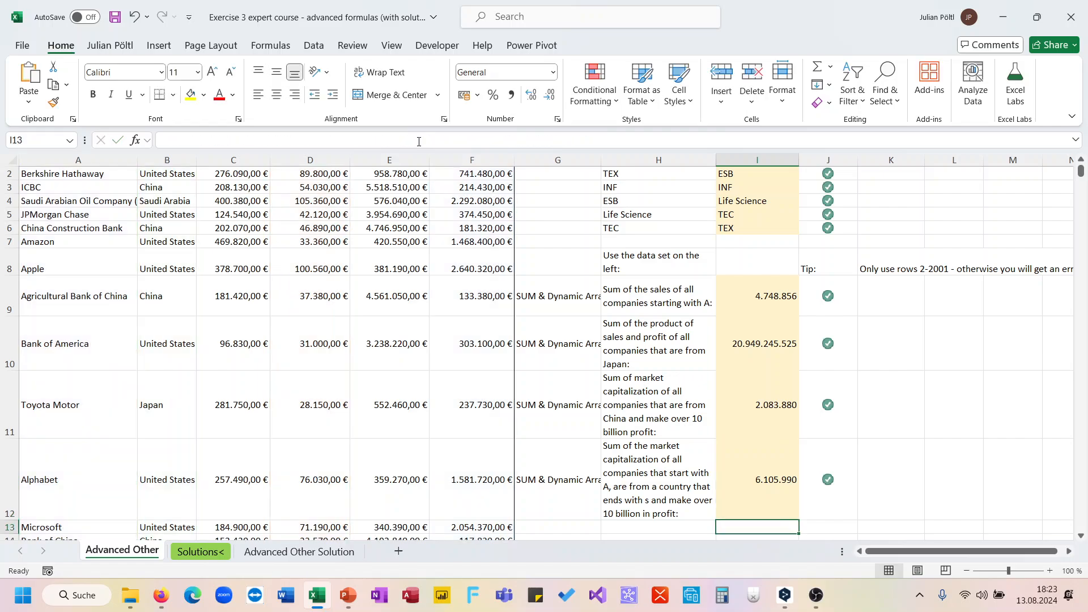
key(Up)
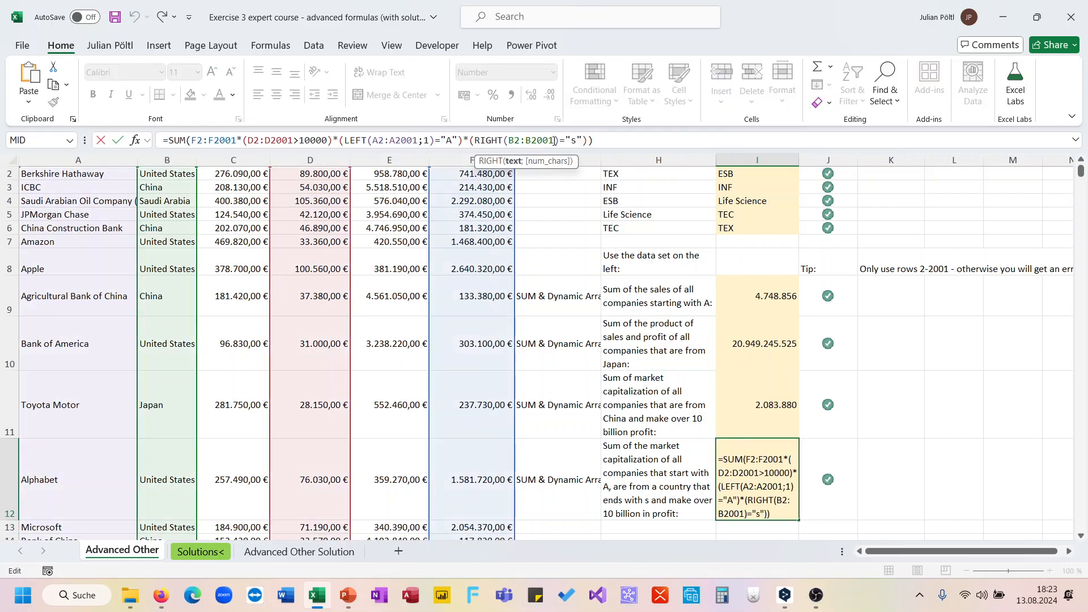
text(;1)
key(ctrl+Return)
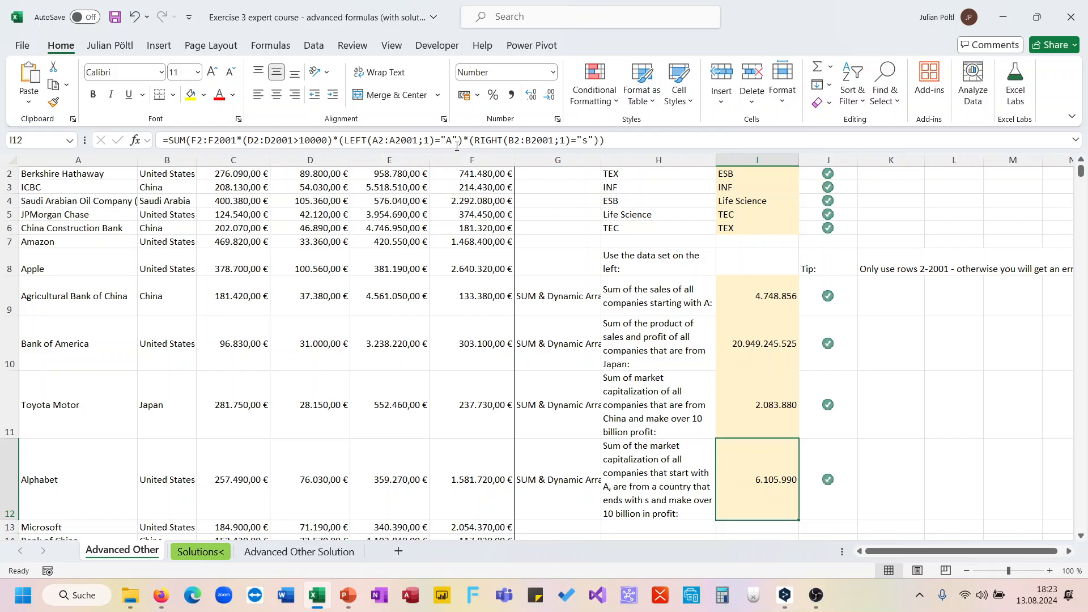
Step: Remove the optional character count from the LEFT function in the I12 formula
click(429, 140)
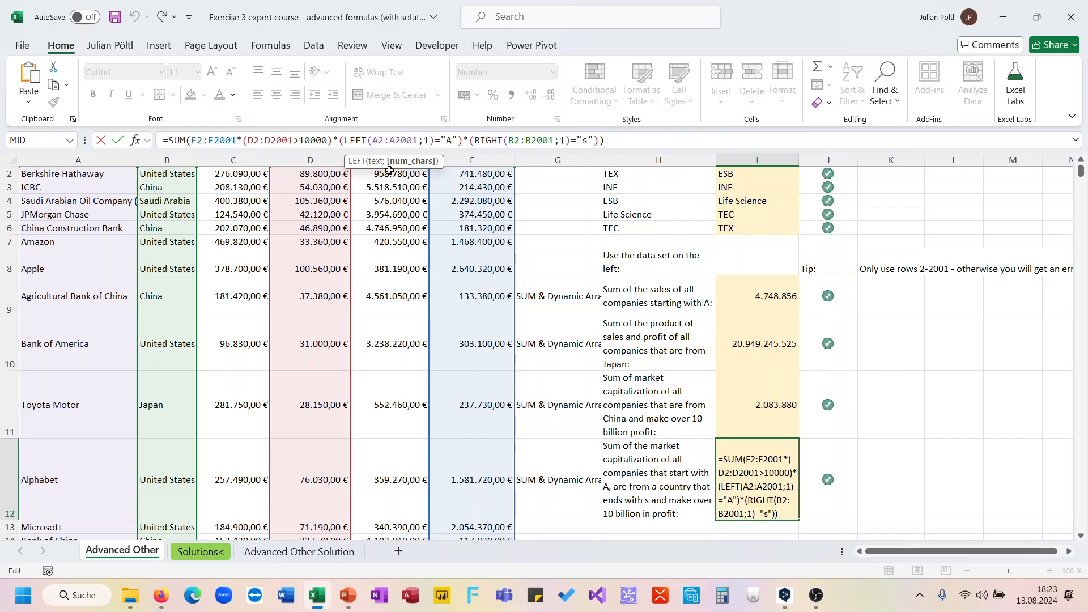
key(BackSpace)
key(BackSpace)
key(ctrl+Return)
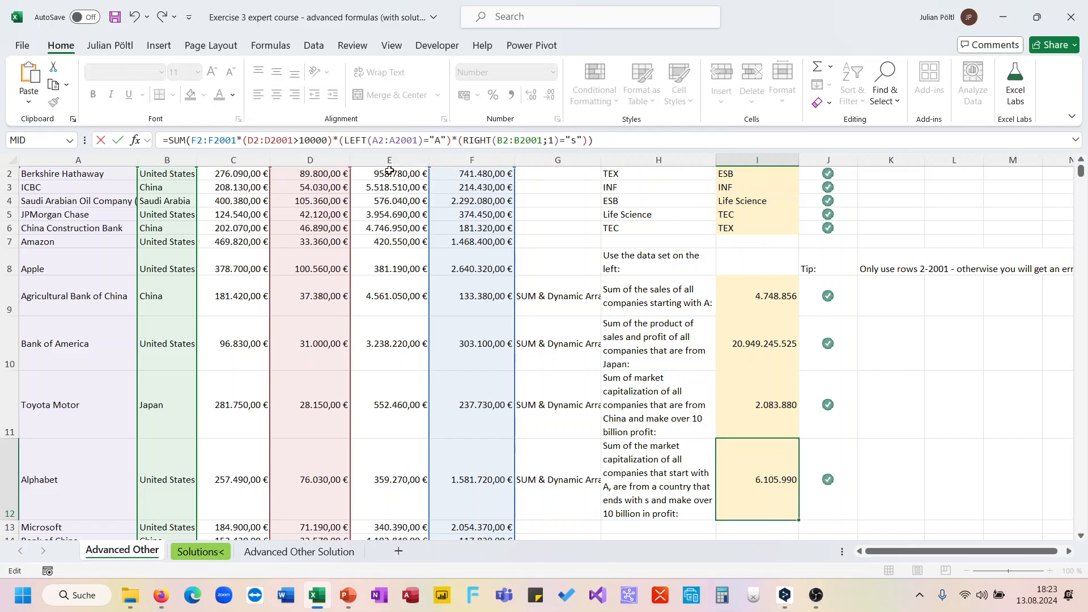
scroll(716, 313, up, 3)
scroll(716, 313, down, 4)
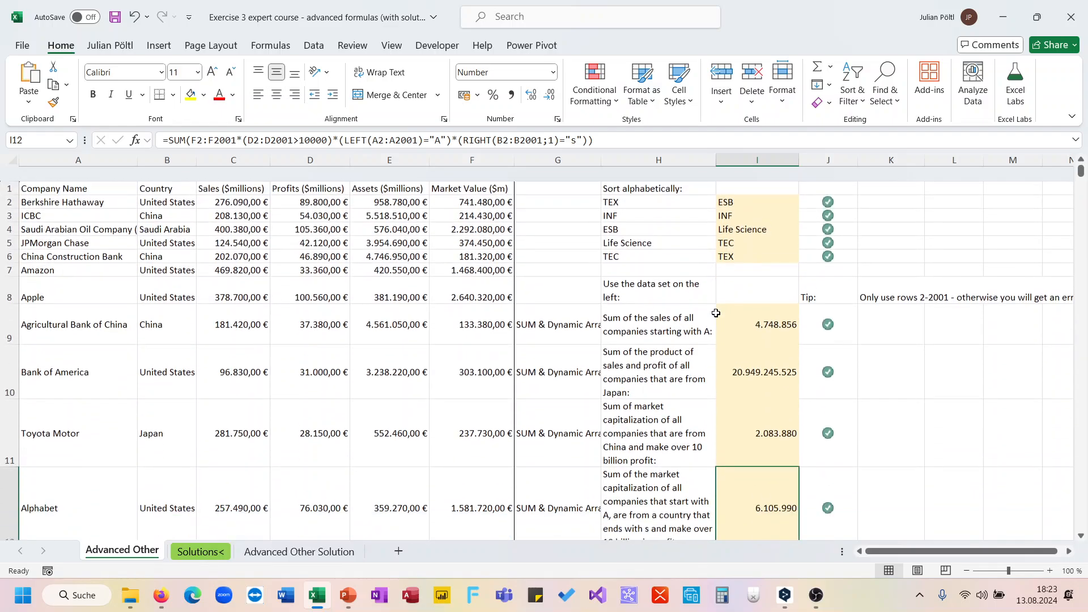
scroll(716, 313, up, 3)
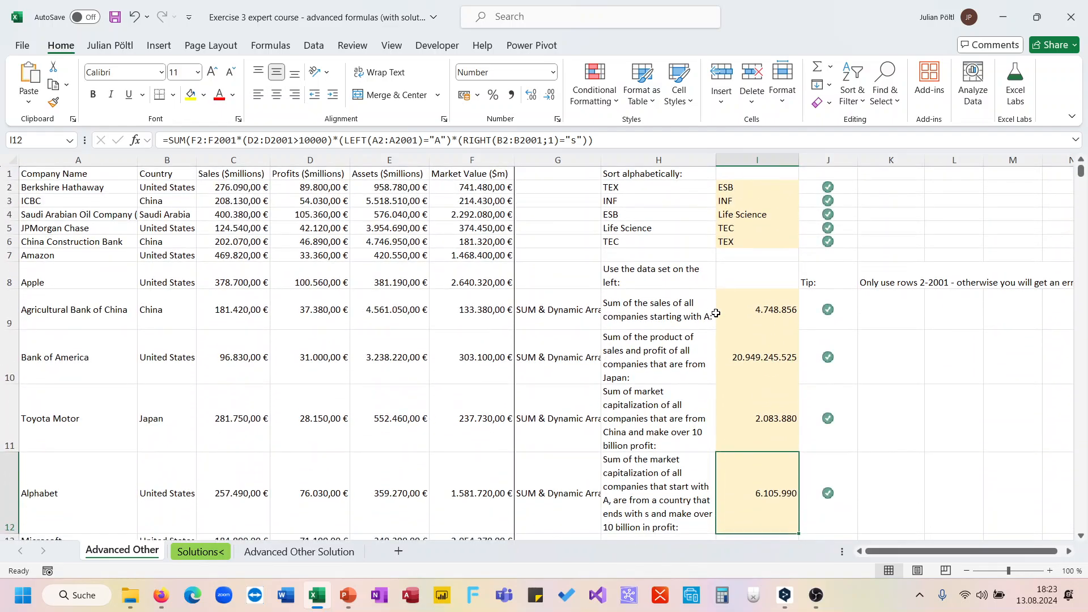